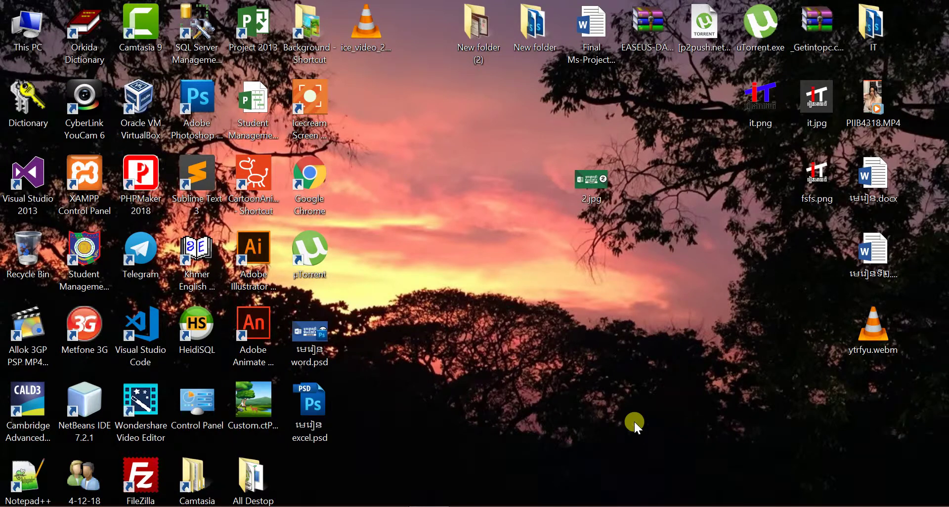
Launch Excel 2013 from the Windows 8 Start screen and create a blank workbook.
{"action": "key", "text": "super"}
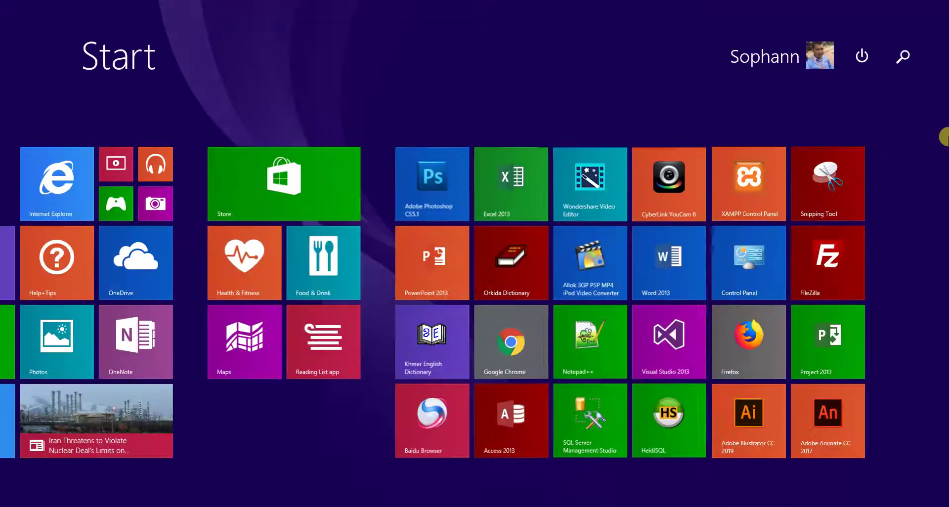
{"action": "left_click", "coordinate": [523, 174]}
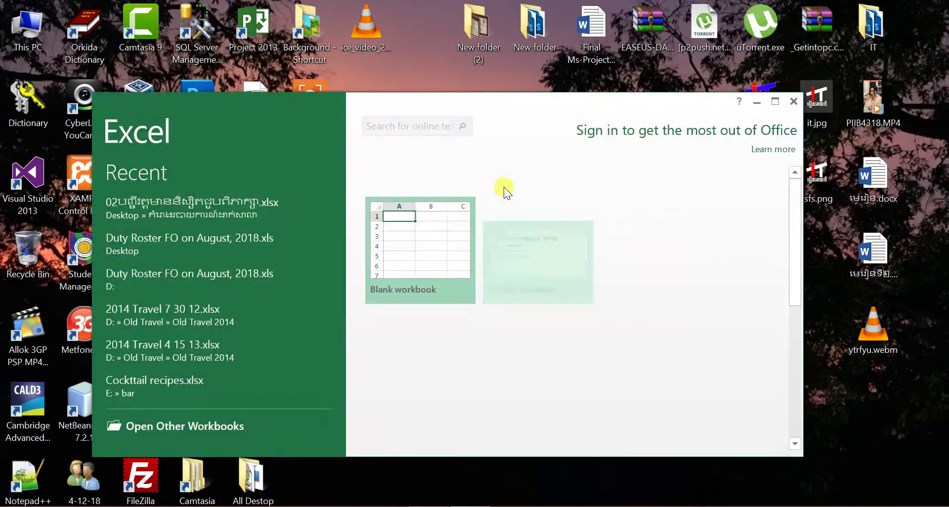
{"action": "left_click", "coordinate": [401, 248]}
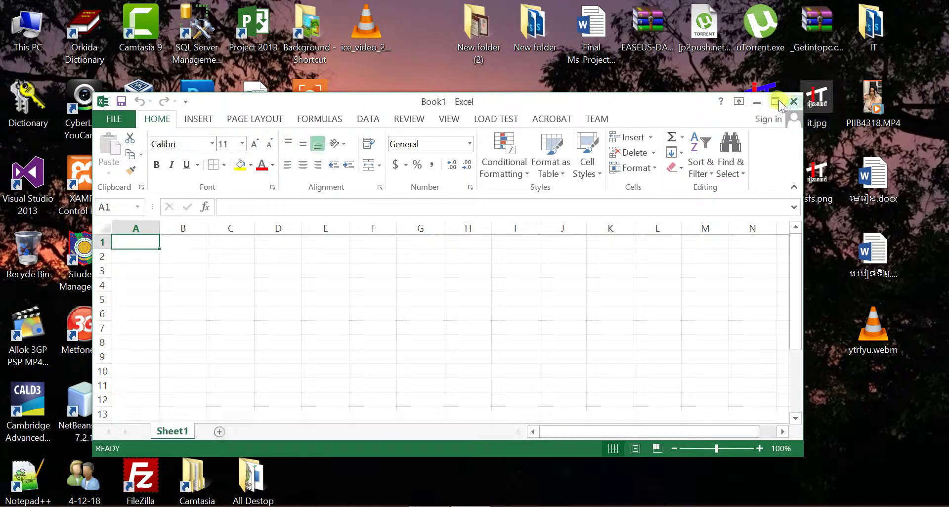
Maximize the Book1 window and move the selection around Sheet1, ending on cell D5.
{"action": "left_click", "coordinate": [775, 102]}
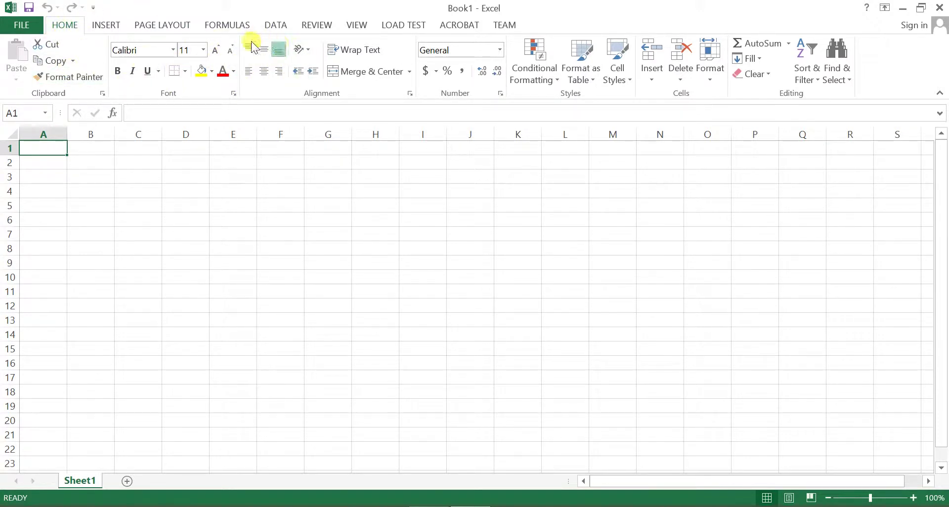
{"action": "left_click", "coordinate": [148, 173]}
{"action": "key", "text": "Down"}
{"action": "key", "text": "Down"}
{"action": "key", "text": "Down"}
{"action": "key", "text": "Right"}
{"action": "key", "text": "Up"}
{"action": "key", "text": "Up"}
{"action": "key", "text": "Up"}
{"action": "key", "text": "Left"}
{"action": "key", "text": "Left"}
{"action": "key", "text": "Down"}
{"action": "key", "text": "Down"}
{"action": "key", "text": "Down"}
{"action": "key", "text": "shift+Down"}
{"action": "key", "text": "shift+Down"}
{"action": "key", "text": "shift+Right"}
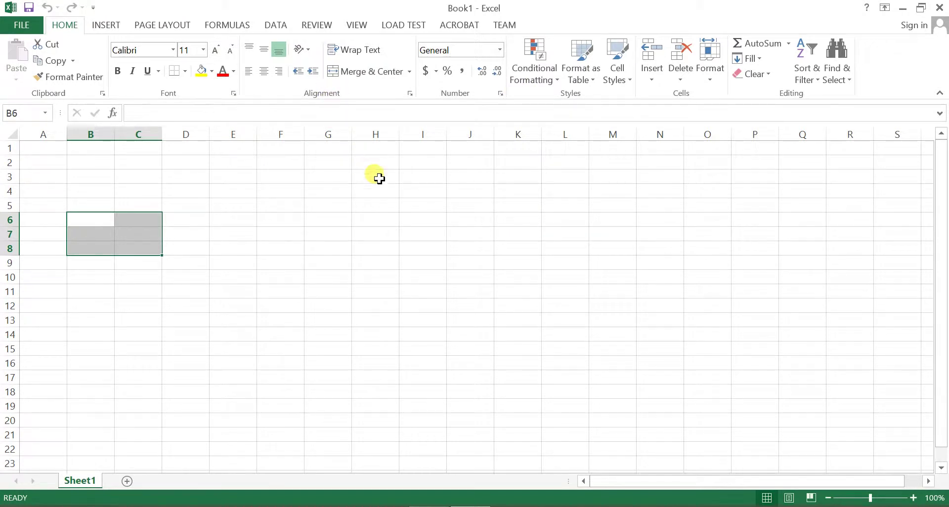
{"action": "left_click", "coordinate": [183, 218]}
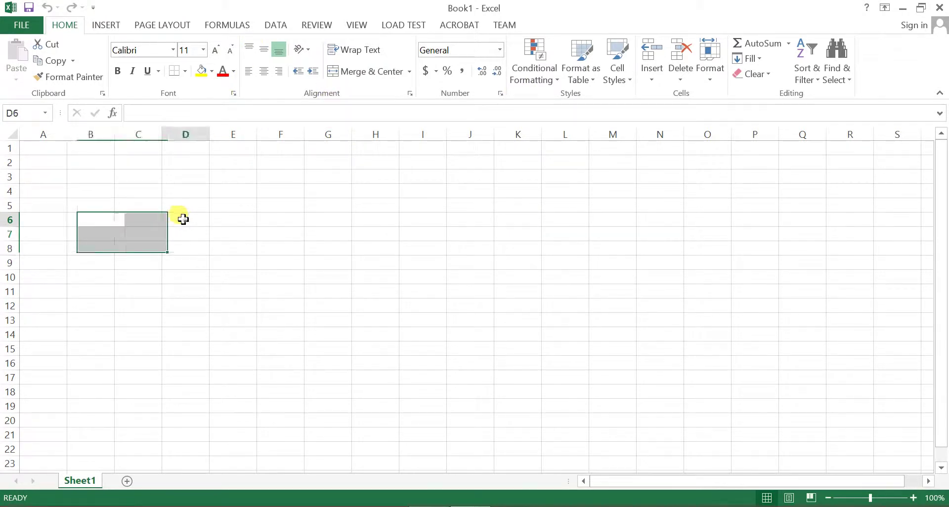
{"action": "left_click", "coordinate": [183, 205]}
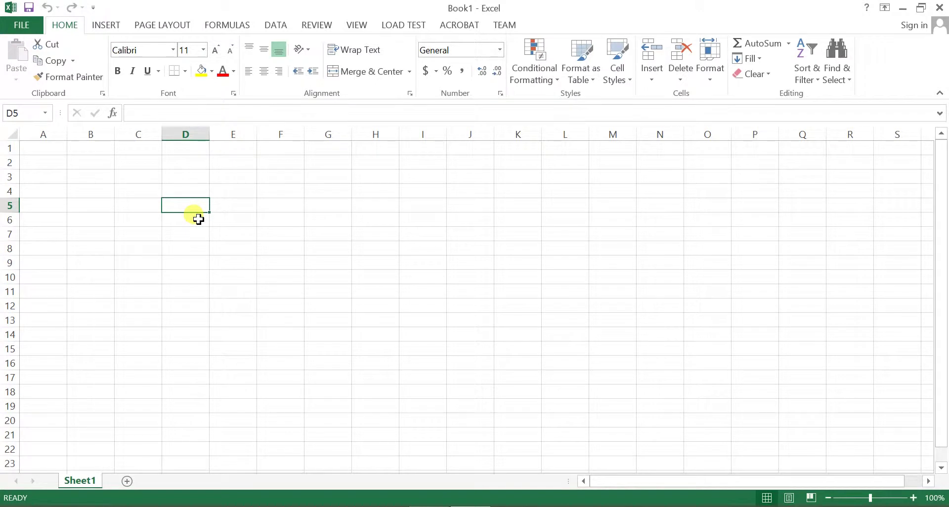
Enter 'sfsfsfsf' in D5 and make row 5 much taller.
{"action": "type", "text": "sgsgs"}
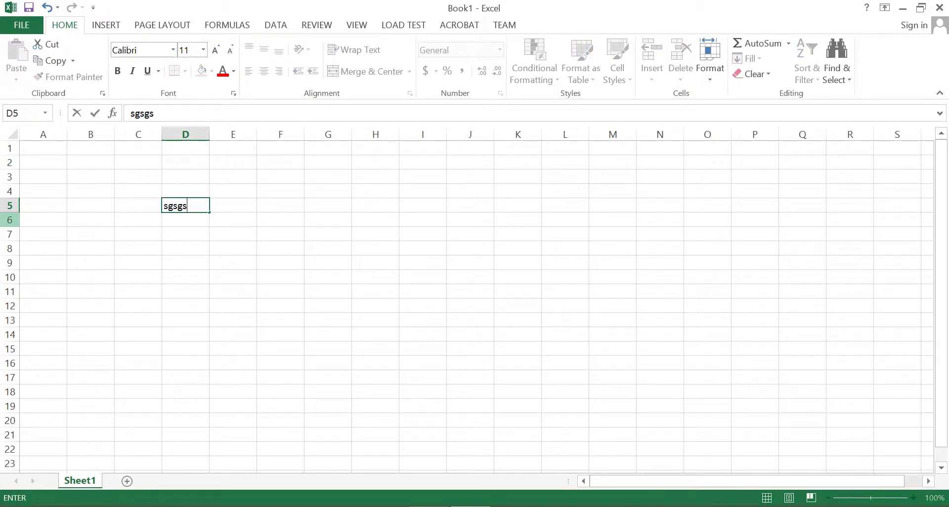
{"action": "left_click", "coordinate": [11, 209]}
{"action": "left_click_drag", "start_coordinate": [10, 213], "coordinate": [15, 265]}
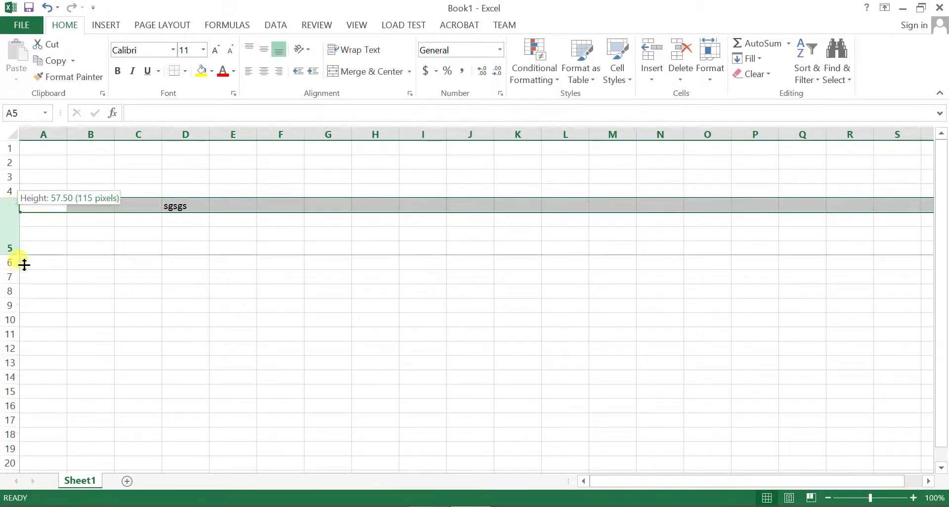
{"action": "left_click", "coordinate": [210, 226]}
{"action": "key", "text": "Left"}
{"action": "type", "text": "sfsfsfsf"}
{"action": "left_click", "coordinate": [250, 218]}
{"action": "key", "text": "Left"}
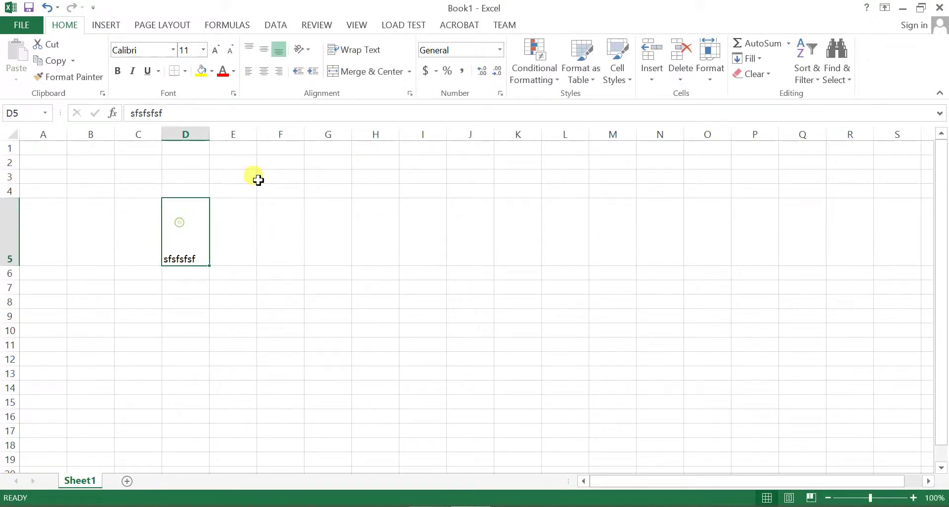
Right-align and vertically centre D5's text, then widen column D.
{"action": "left_click", "coordinate": [251, 48]}
{"action": "left_click", "coordinate": [265, 74]}
{"action": "left_click", "coordinate": [279, 71]}
{"action": "left_click", "coordinate": [264, 49]}
{"action": "left_click_drag", "start_coordinate": [210, 129], "coordinate": [321, 133]}
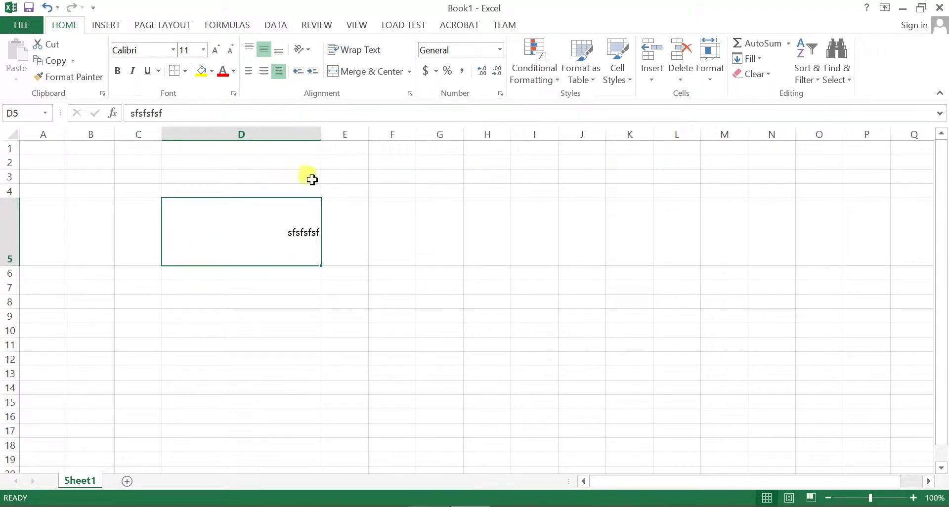
Try D5's text as Vertical Text, Rotate Up, Rotate Down and Angle Counterclockwise.
{"action": "left_click", "coordinate": [264, 71]}
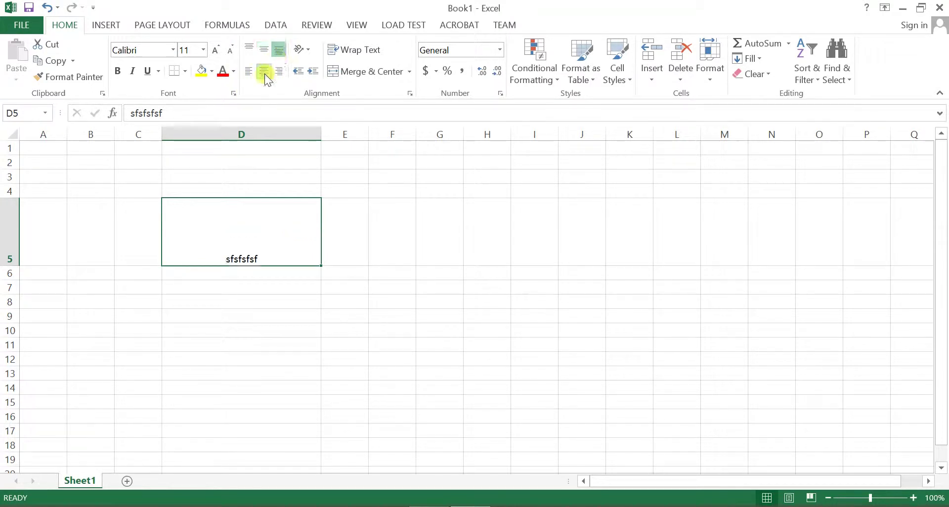
{"action": "left_click", "coordinate": [266, 72]}
{"action": "left_click", "coordinate": [298, 50]}
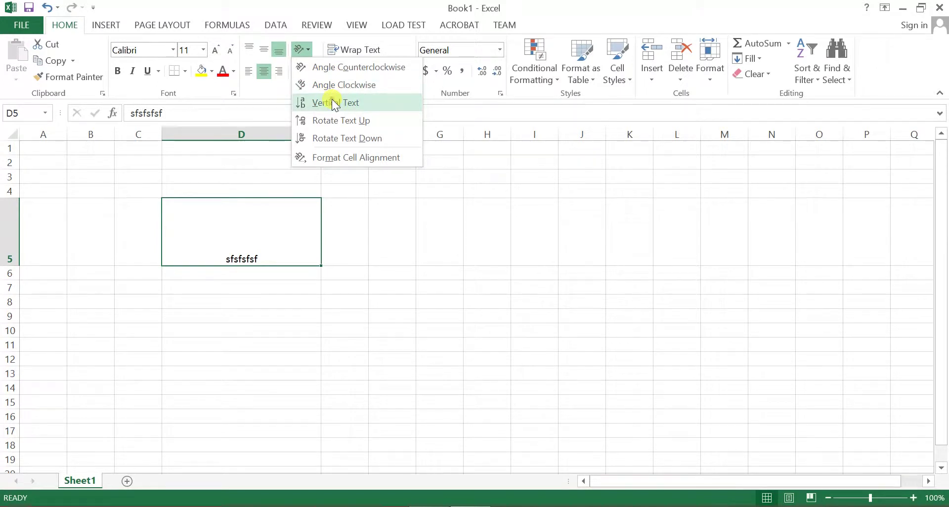
{"action": "left_click", "coordinate": [332, 101]}
{"action": "left_click", "coordinate": [309, 51]}
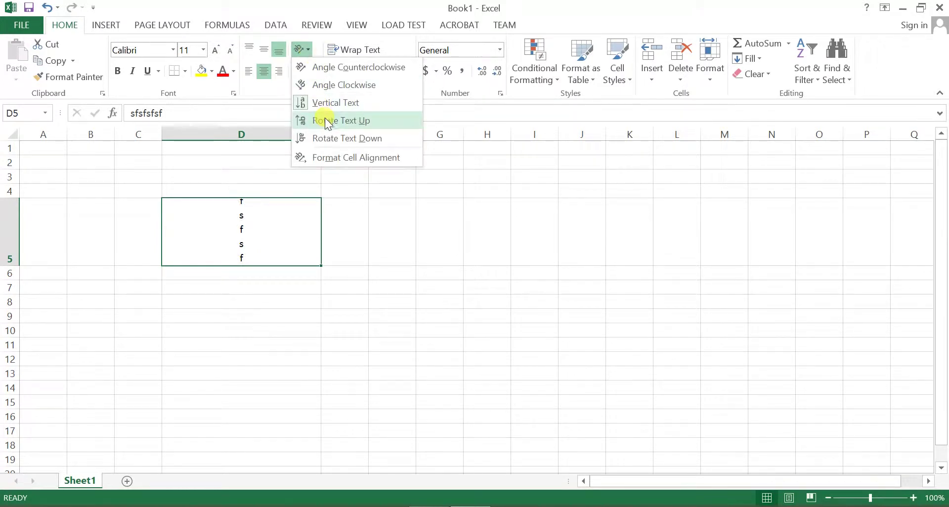
{"action": "left_click", "coordinate": [325, 119]}
{"action": "left_click", "coordinate": [308, 52]}
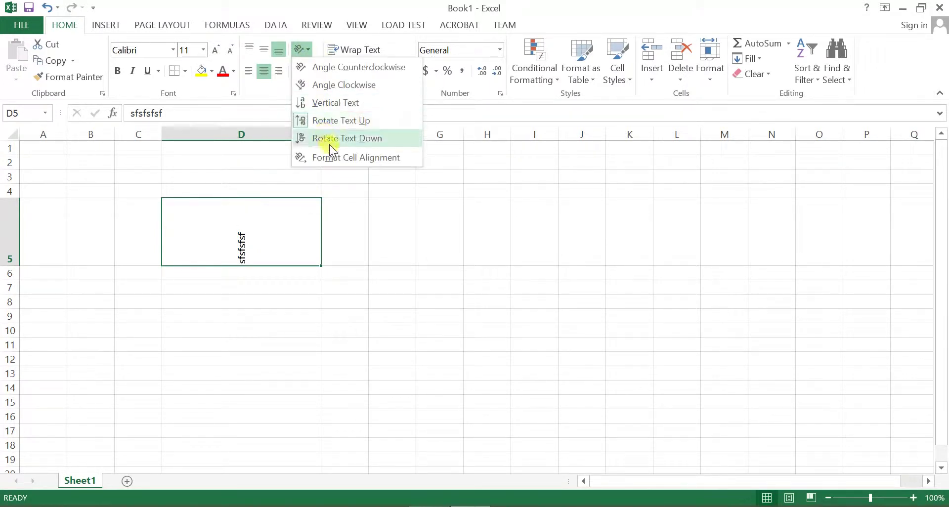
{"action": "left_click", "coordinate": [329, 140]}
{"action": "left_click", "coordinate": [302, 50]}
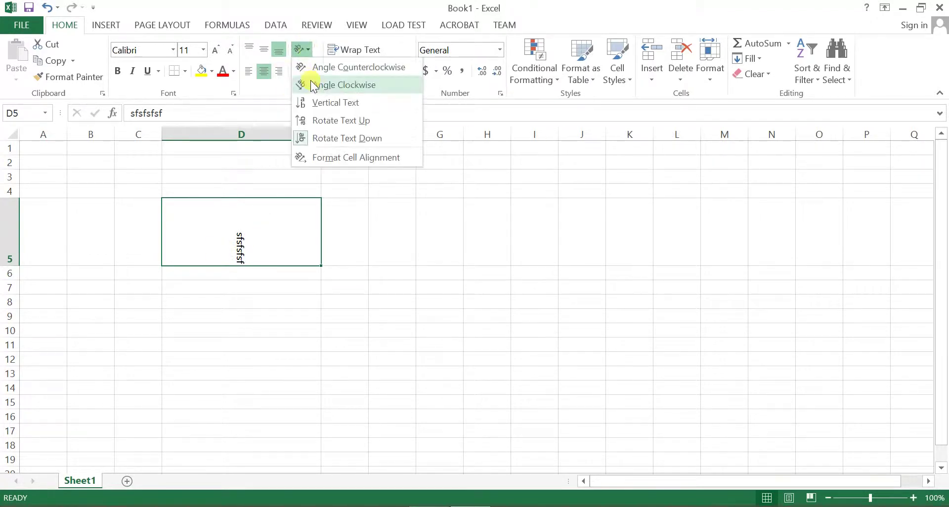
{"action": "left_click", "coordinate": [313, 66]}
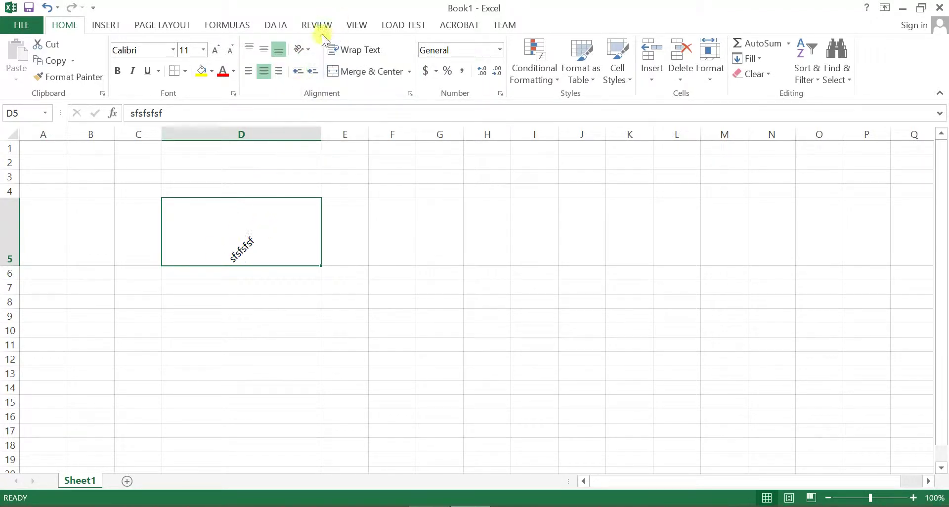
Return D5's text to horizontal, left-aligned with the indent increased three times.
{"action": "left_click", "coordinate": [314, 75]}
{"action": "left_click", "coordinate": [314, 74]}
{"action": "left_click", "coordinate": [296, 74]}
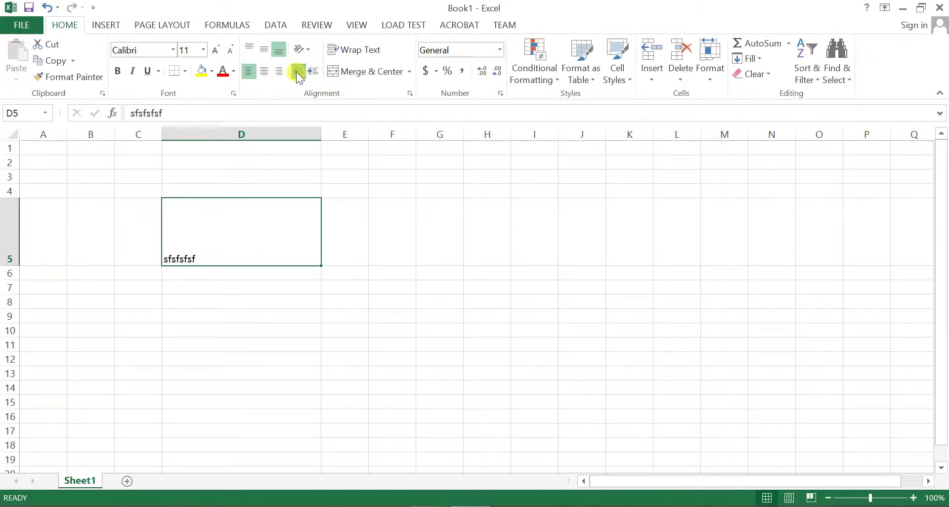
{"action": "left_click", "coordinate": [308, 72]}
{"action": "left_click", "coordinate": [309, 72]}
{"action": "left_click", "coordinate": [308, 73]}
{"action": "left_click", "coordinate": [308, 72]}
{"action": "left_click", "coordinate": [308, 72]}
{"action": "left_click", "coordinate": [308, 72]}
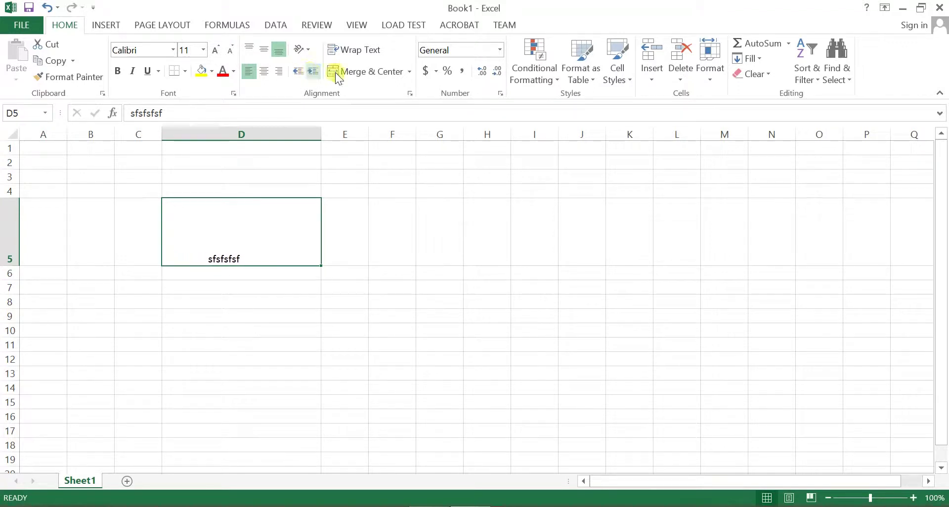
Replace D5's text with a long 'affff…' string and toggle Wrap Text on and off.
{"action": "left_click", "coordinate": [355, 52]}
{"action": "left_click", "coordinate": [303, 246]}
{"action": "type", "text": "af"}
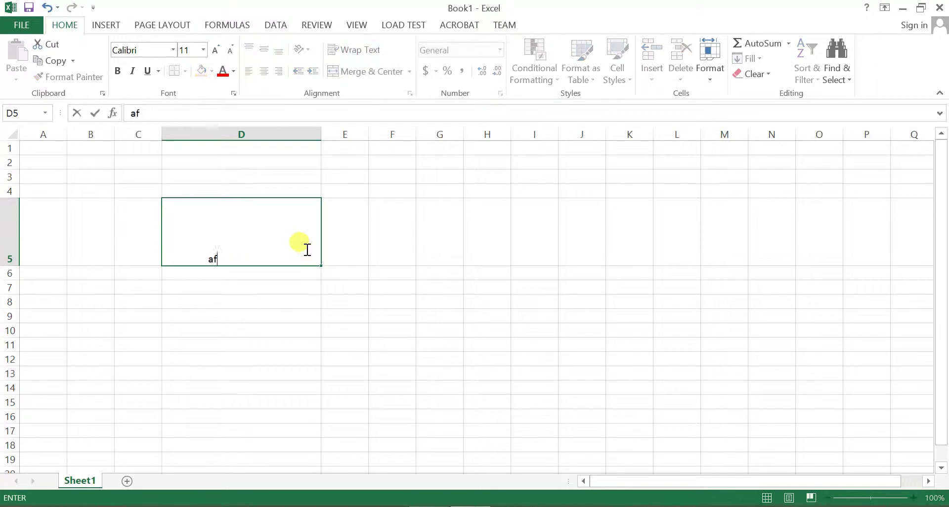
{"action": "type", "text": "fffffffffffffffffffffff"}
{"action": "left_click", "coordinate": [322, 388]}
{"action": "left_click", "coordinate": [269, 244]}
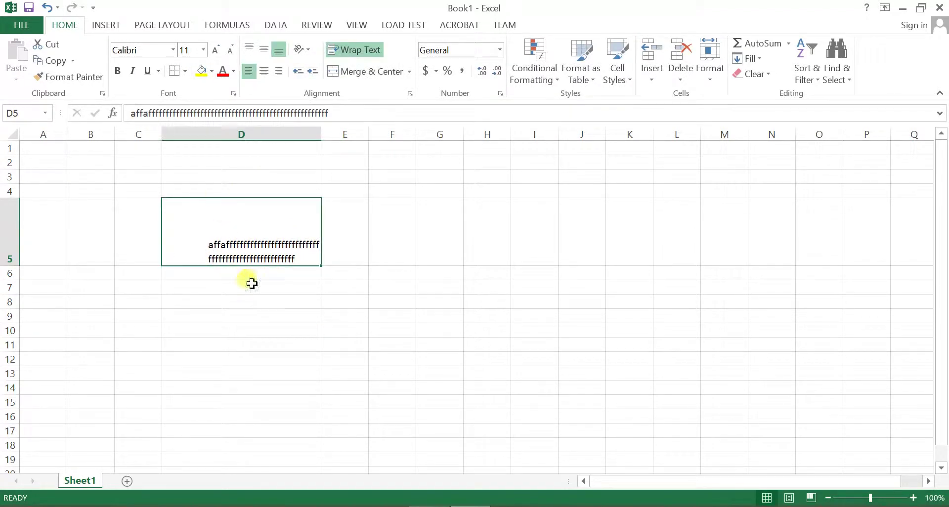
{"action": "left_click", "coordinate": [345, 51]}
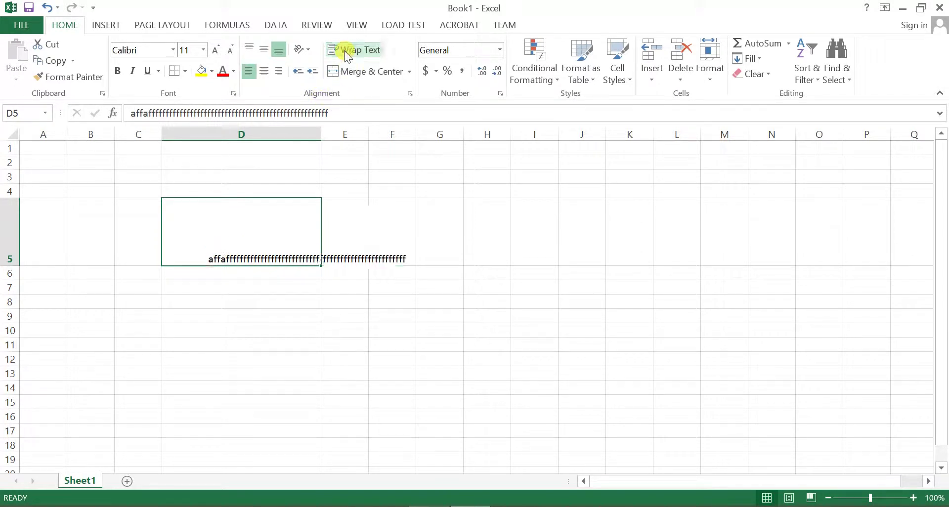
Wrap D5's text again and append 'afafaafafafafa' so it runs onto three lines.
{"action": "left_click", "coordinate": [392, 344]}
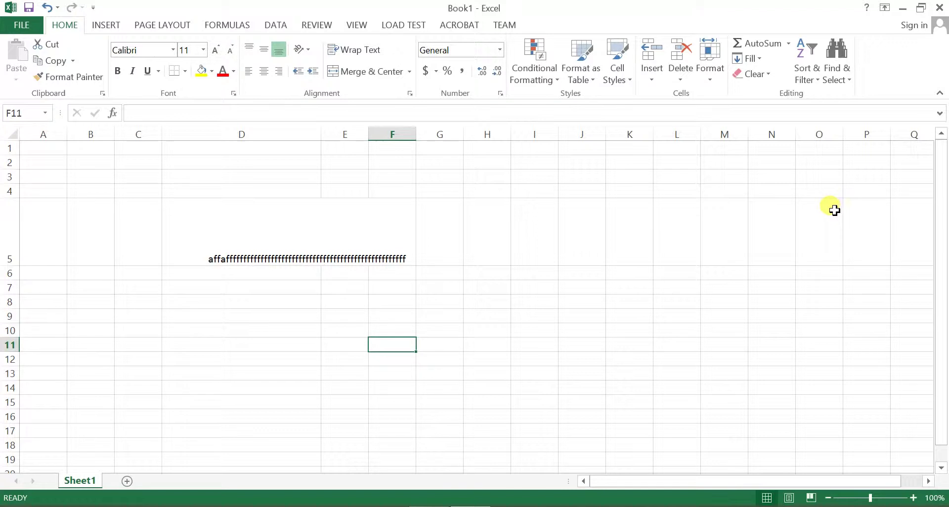
{"action": "left_click", "coordinate": [297, 245]}
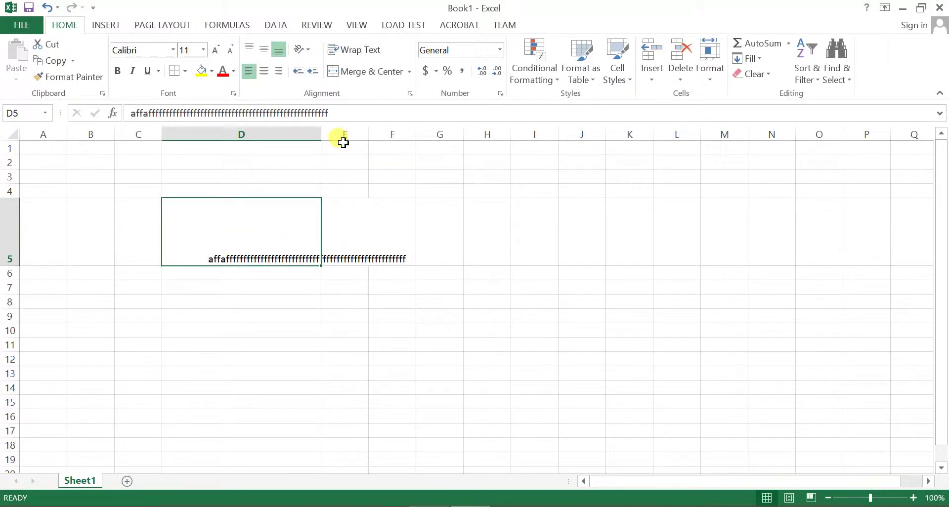
{"action": "left_click", "coordinate": [346, 190]}
{"action": "left_click", "coordinate": [351, 233]}
{"action": "left_click", "coordinate": [250, 244]}
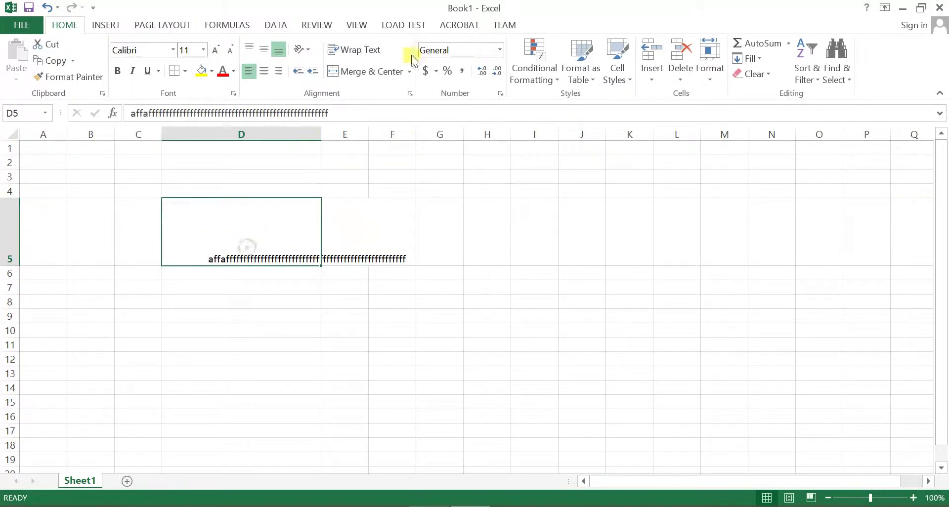
{"action": "left_click", "coordinate": [364, 51]}
{"action": "left_click", "coordinate": [289, 346]}
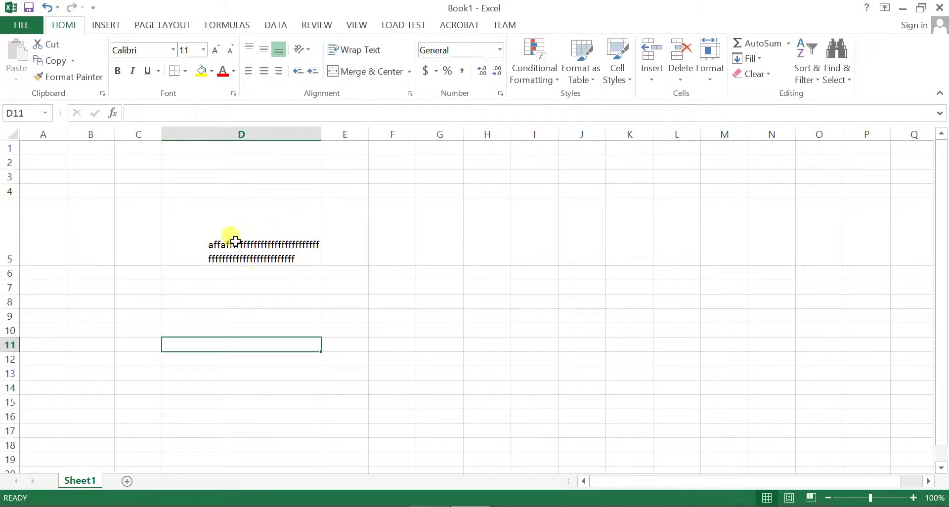
{"action": "left_click", "coordinate": [284, 237]}
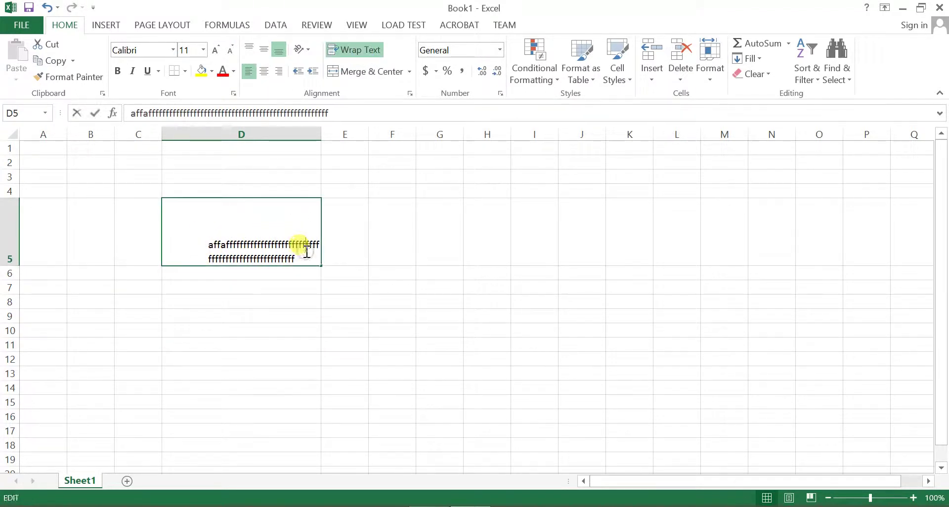
{"action": "type", "text": "afafaafaf"}
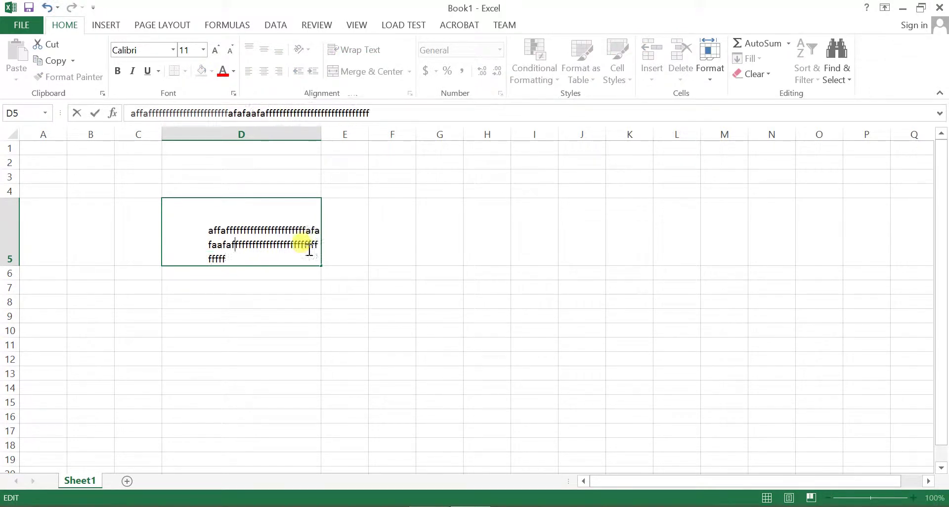
{"action": "type", "text": "afafa"}
{"action": "key", "text": "Return"}
Enter 'sasgfa' in D6 and append a long run of 's' letters to D5's text.
{"action": "type", "text": "sasgfa"}
{"action": "key", "text": "Return"}
{"action": "left_click", "coordinate": [189, 271]}
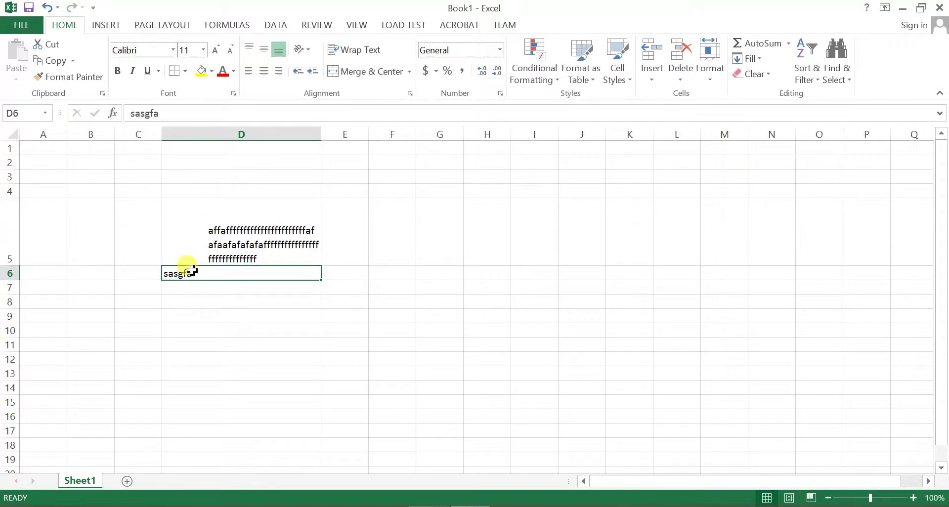
{"action": "left_click", "coordinate": [237, 218]}
{"action": "type", "text": "fafa"}
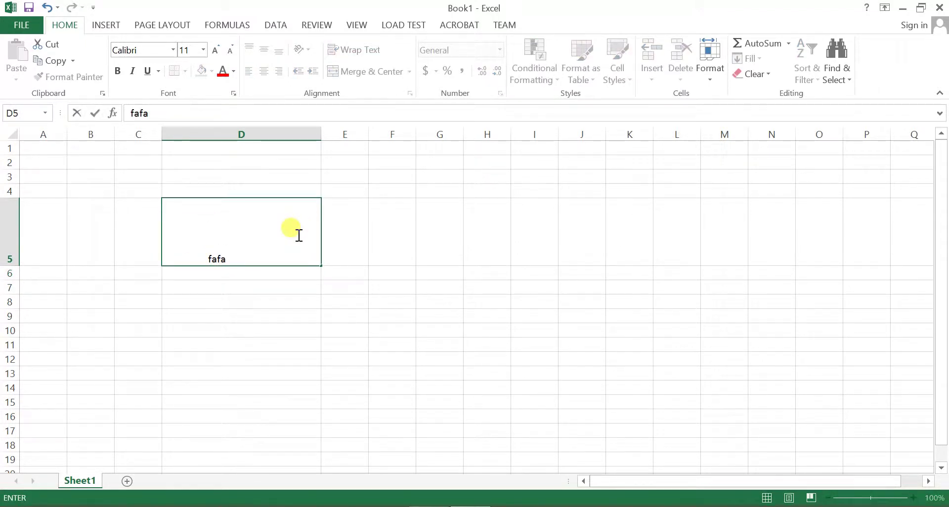
{"action": "key", "text": "Escape"}
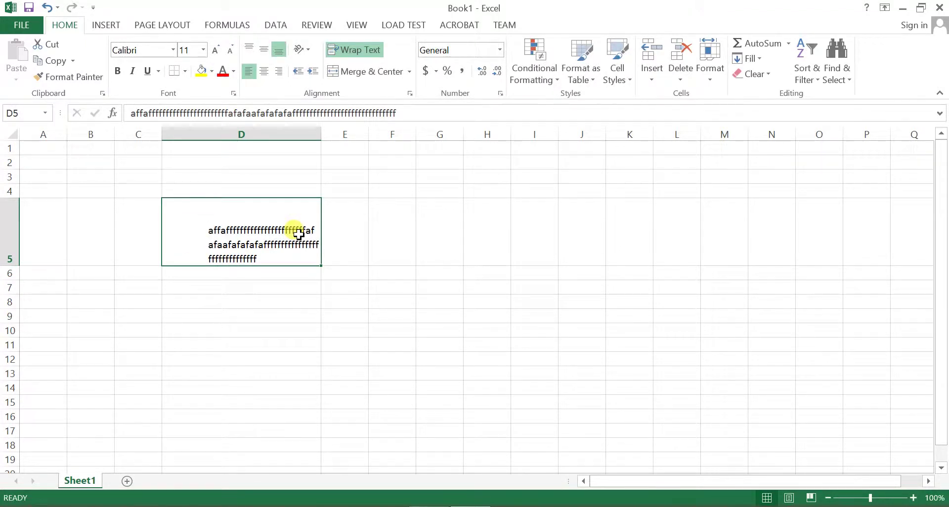
{"action": "double_click", "coordinate": [299, 255]}
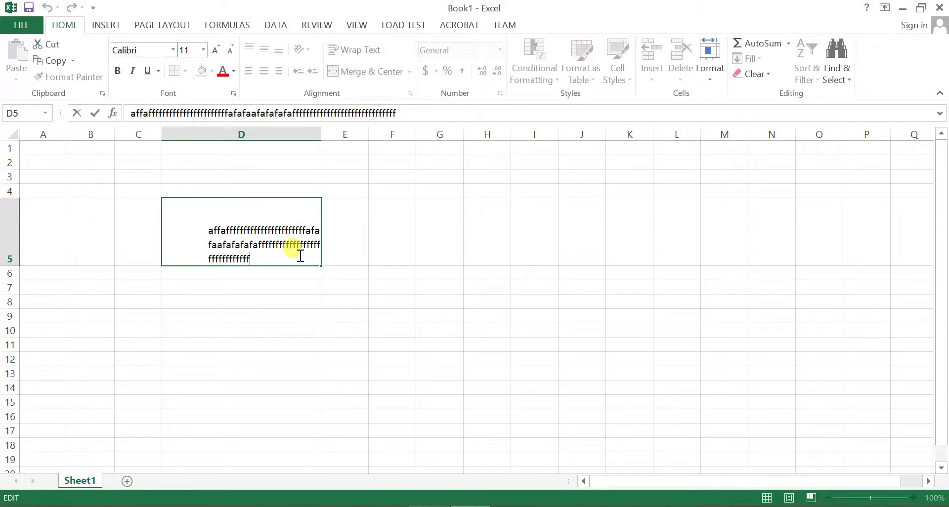
{"action": "type", "text": "ssssssssssss"}
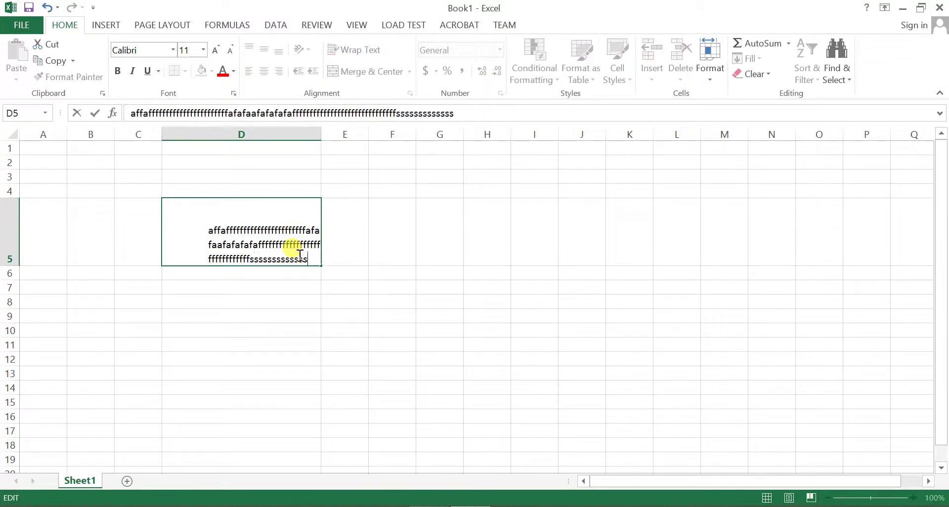
{"action": "type", "text": "sssssssssssssssssssssssssssssssssssssssssssss"}
{"action": "left_click", "coordinate": [344, 359]}
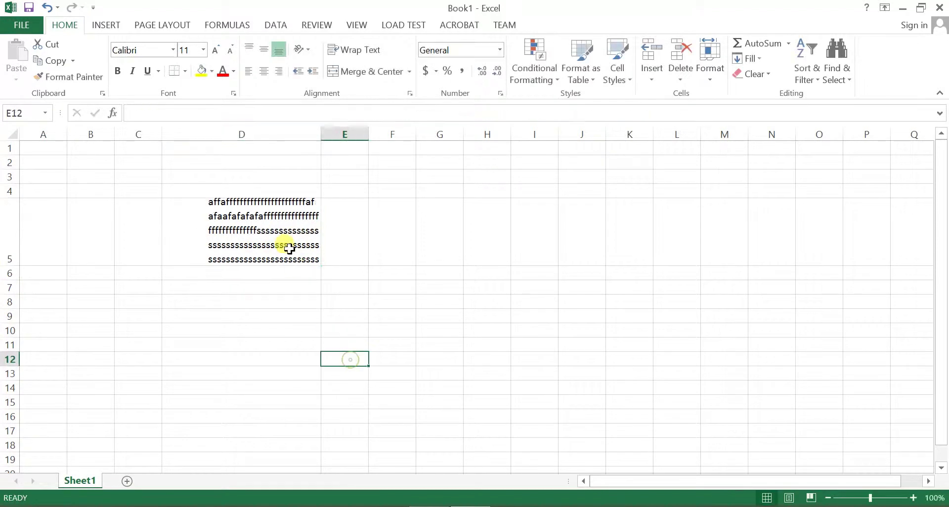
{"action": "left_click", "coordinate": [195, 231]}
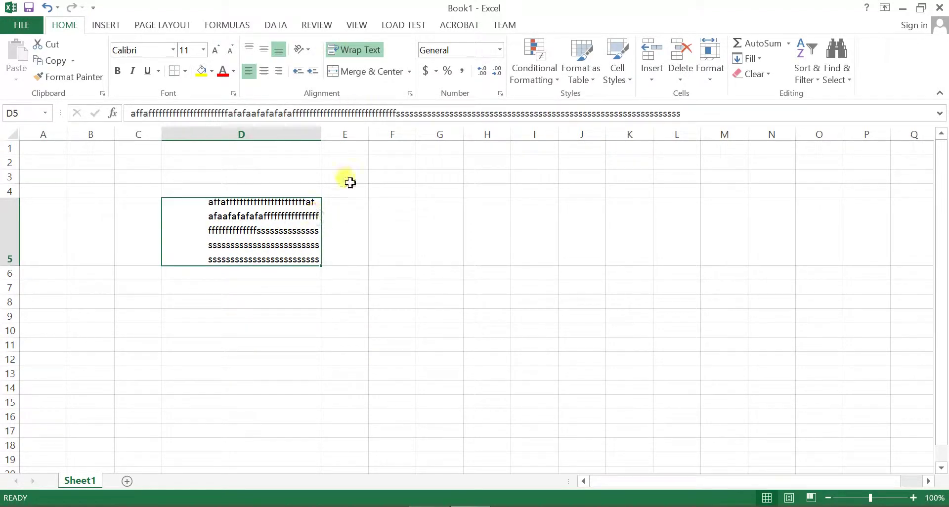
Type a long 'wwww…' string in E5 and apply Wrap Text to it.
{"action": "left_click", "coordinate": [364, 220]}
{"action": "double_click", "coordinate": [344, 229]}
{"action": "type", "text": "ww"}
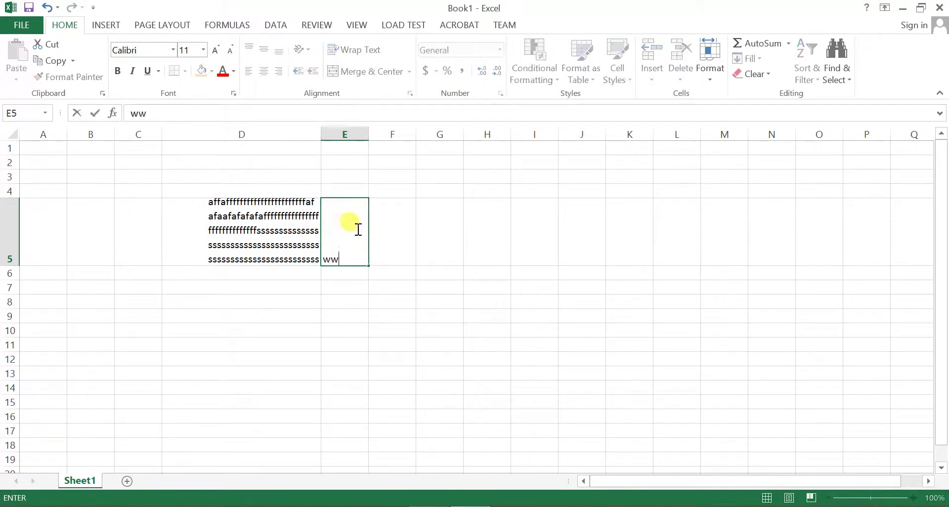
{"action": "type", "text": "wwwwwwwwwwwwwwwwwwwwwww"}
{"action": "left_click", "coordinate": [440, 360]}
{"action": "left_click", "coordinate": [354, 230]}
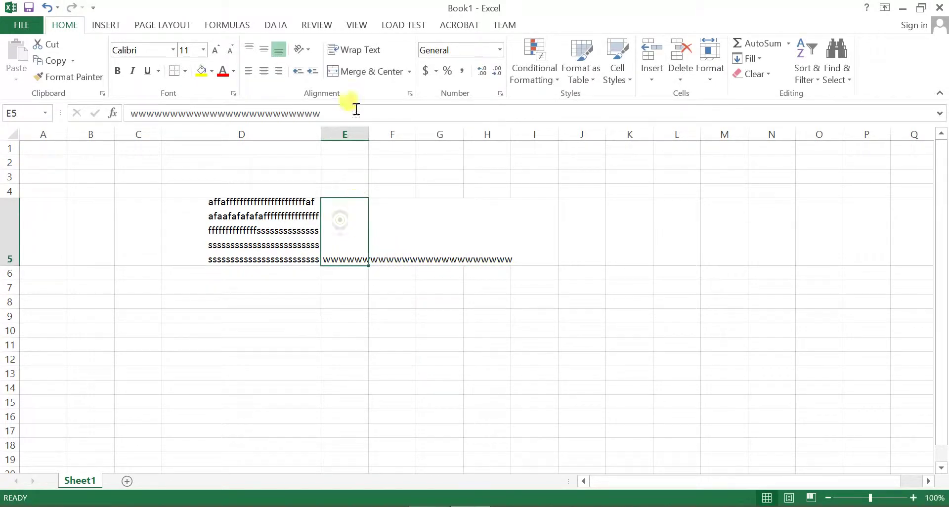
{"action": "left_click", "coordinate": [353, 50]}
{"action": "left_click", "coordinate": [484, 233]}
{"action": "left_click", "coordinate": [329, 193]}
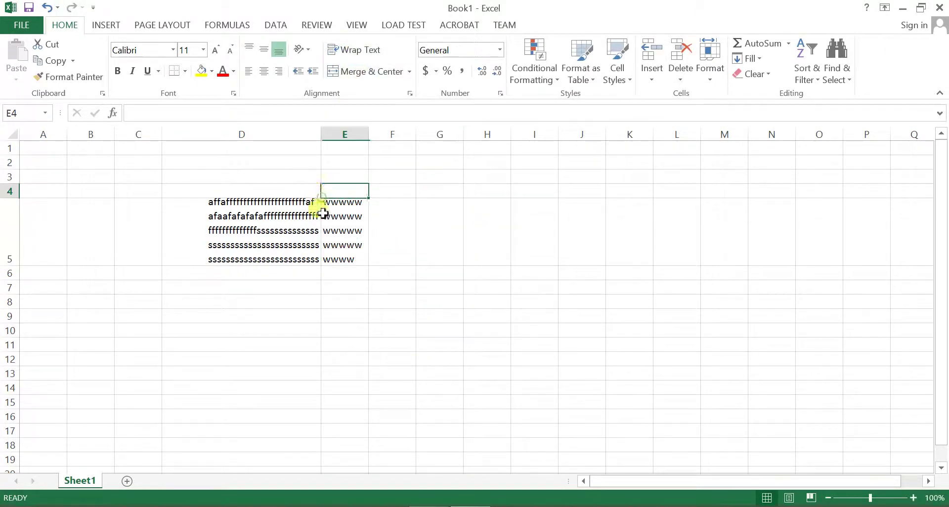
{"action": "left_click", "coordinate": [346, 247]}
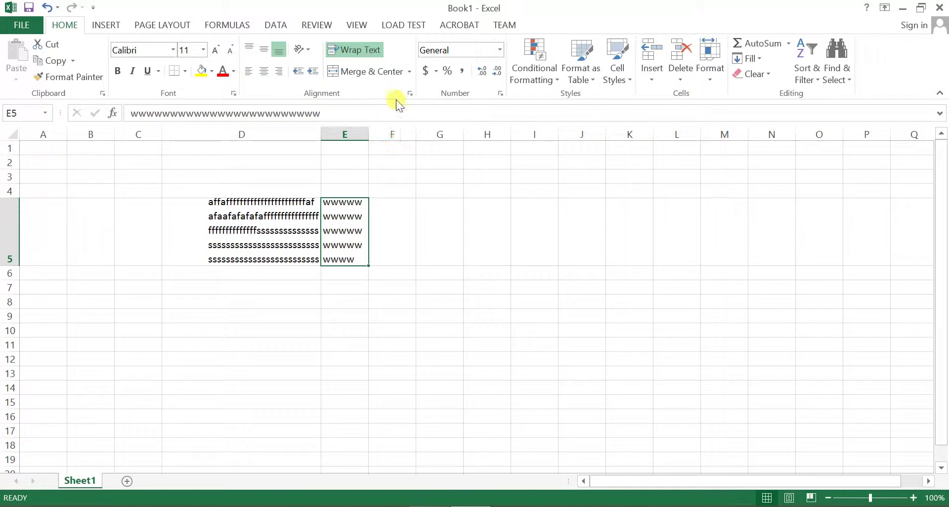
Select the empty block D7:F15 below the wrapped cells.
{"action": "left_click", "coordinate": [481, 286]}
{"action": "left_click", "coordinate": [394, 233]}
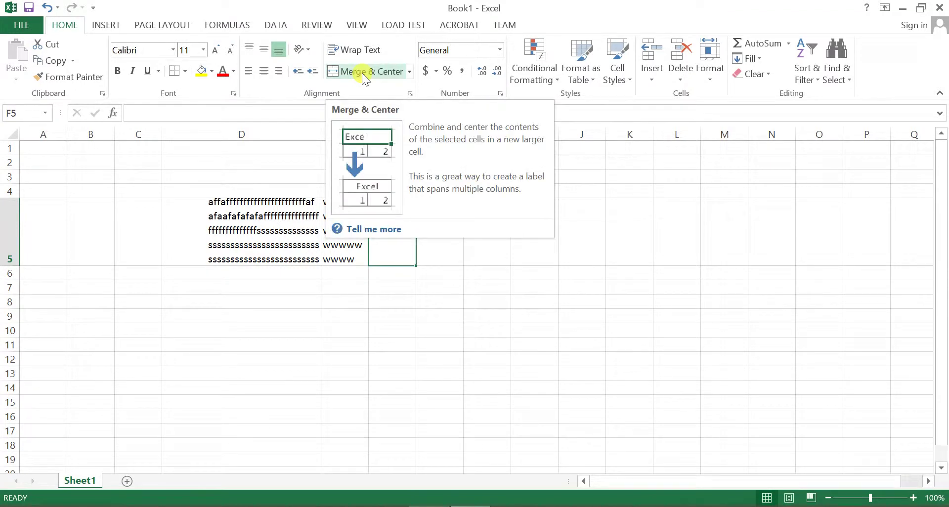
{"action": "left_click", "coordinate": [486, 305]}
{"action": "mouse_move", "coordinate": [212, 299]}
{"action": "left_mouse_down"}
{"action": "mouse_move", "coordinate": [289, 387]}
{"action": "mouse_move", "coordinate": [588, 408]}
{"action": "left_mouse_up"}
{"action": "left_click", "coordinate": [285, 299]}
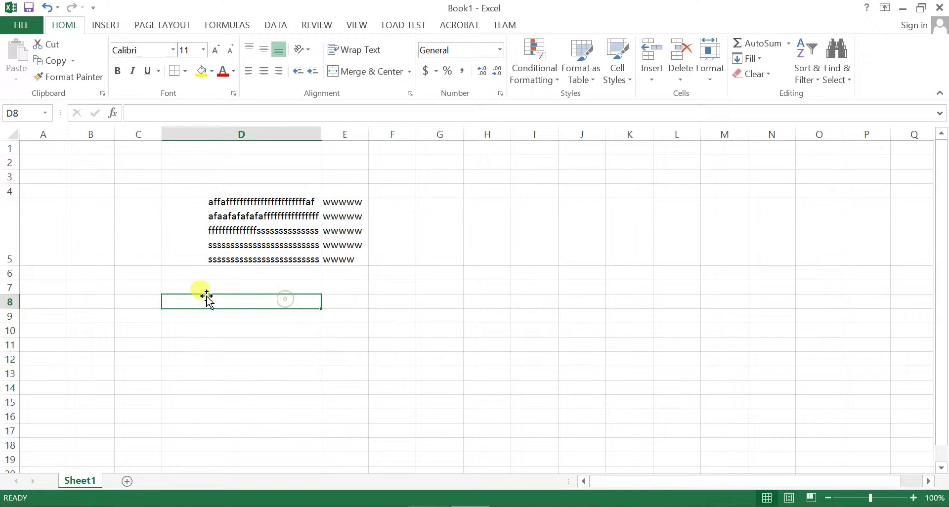
{"action": "left_click_drag", "start_coordinate": [208, 298], "coordinate": [438, 403]}
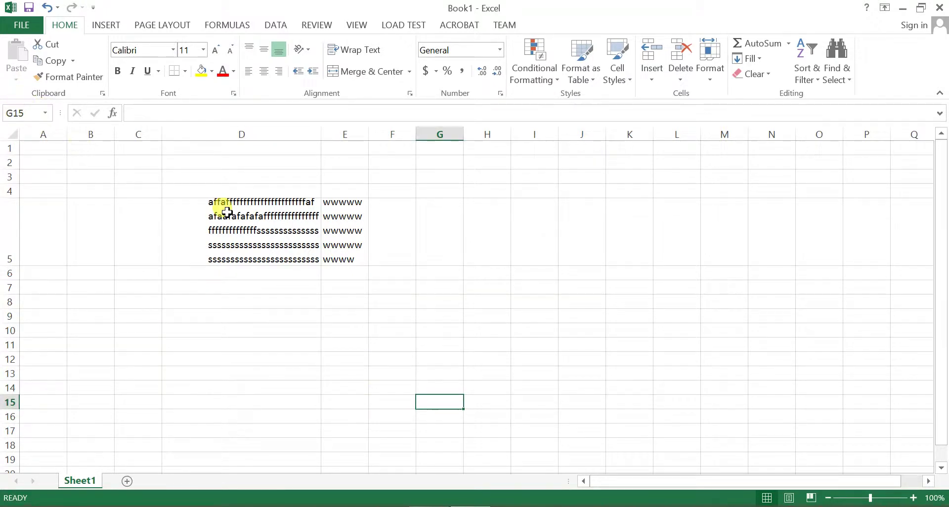
{"action": "left_click_drag", "start_coordinate": [228, 287], "coordinate": [403, 399]}
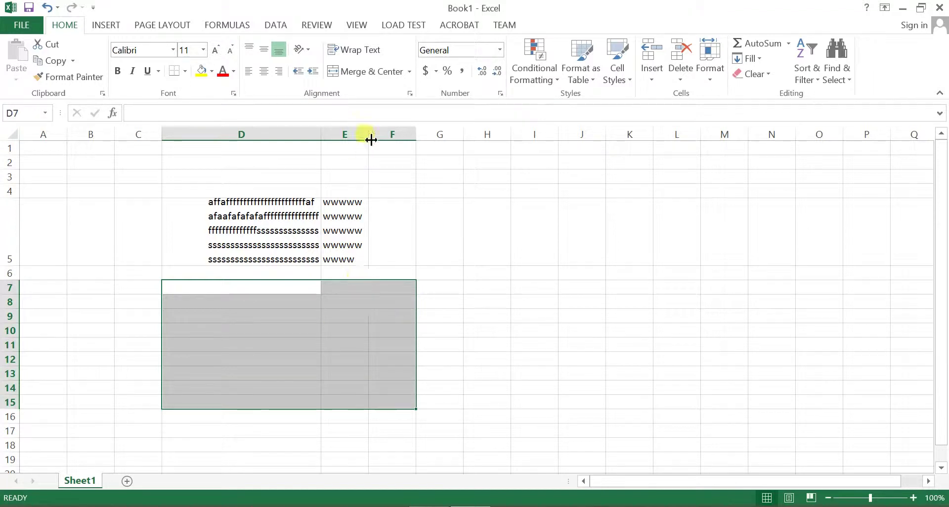
Merge & Center D7:F15, enter 'swggsgsgsg' in it, and middle-align it vertically.
{"action": "left_click", "coordinate": [357, 77]}
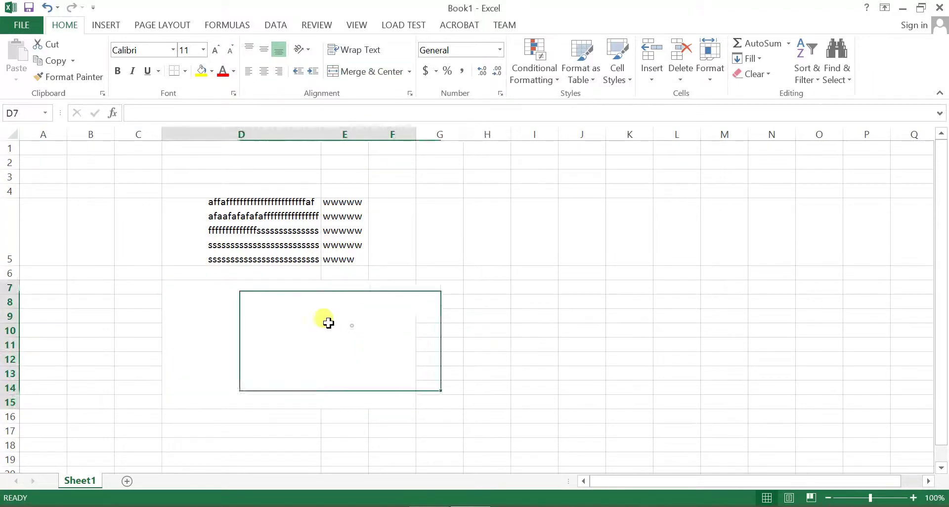
{"action": "left_click", "coordinate": [466, 315]}
{"action": "left_click", "coordinate": [353, 326]}
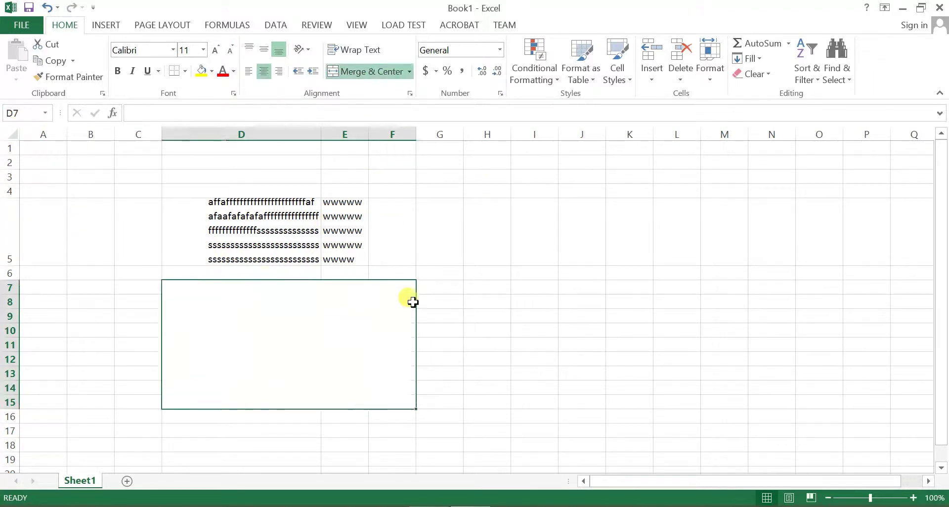
{"action": "left_click", "coordinate": [477, 331]}
{"action": "left_click", "coordinate": [309, 330]}
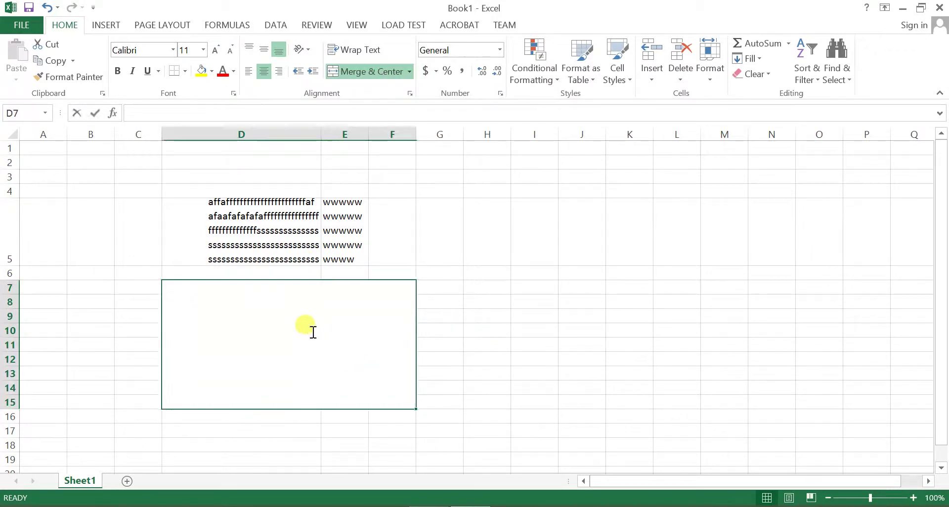
{"action": "type", "text": "swggsgsgsg"}
{"action": "left_click", "coordinate": [514, 355]}
{"action": "left_click", "coordinate": [339, 365]}
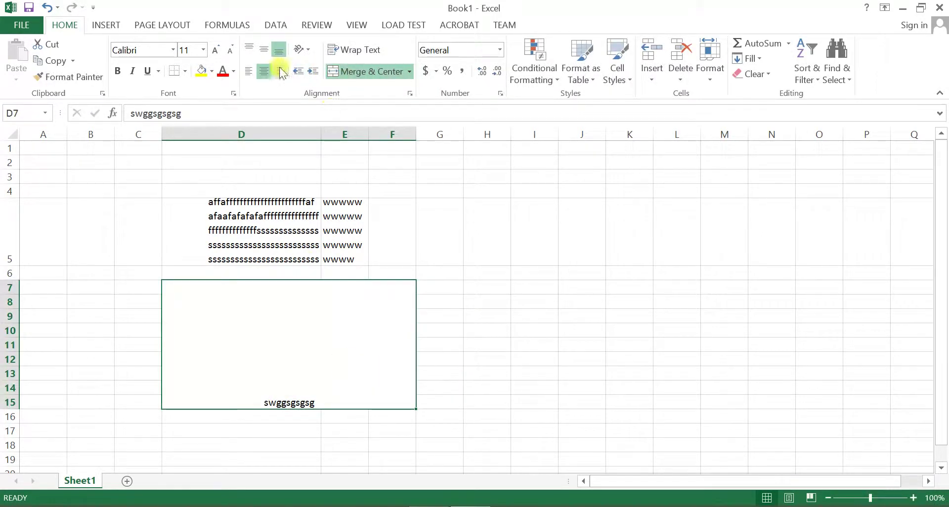
{"action": "left_click", "coordinate": [259, 48]}
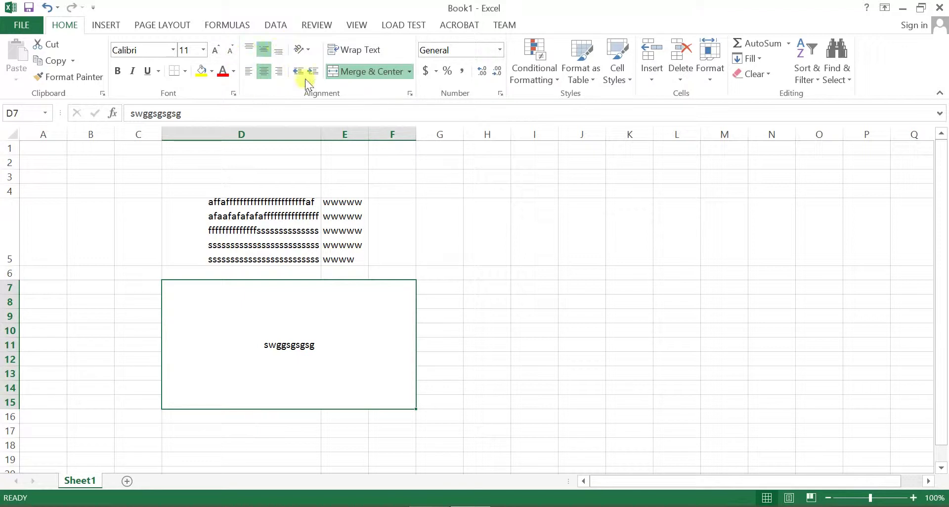
{"action": "left_click", "coordinate": [466, 340]}
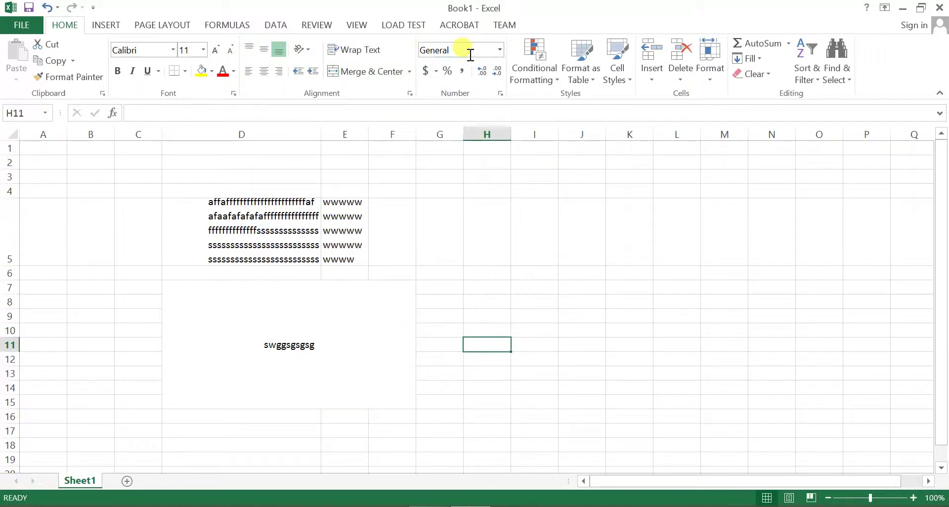
Enter 1000 in H8 and apply the currency number format.
{"action": "left_click", "coordinate": [508, 301]}
{"action": "type", "text": "1000"}
{"action": "left_click", "coordinate": [548, 330]}
{"action": "left_click", "coordinate": [495, 302]}
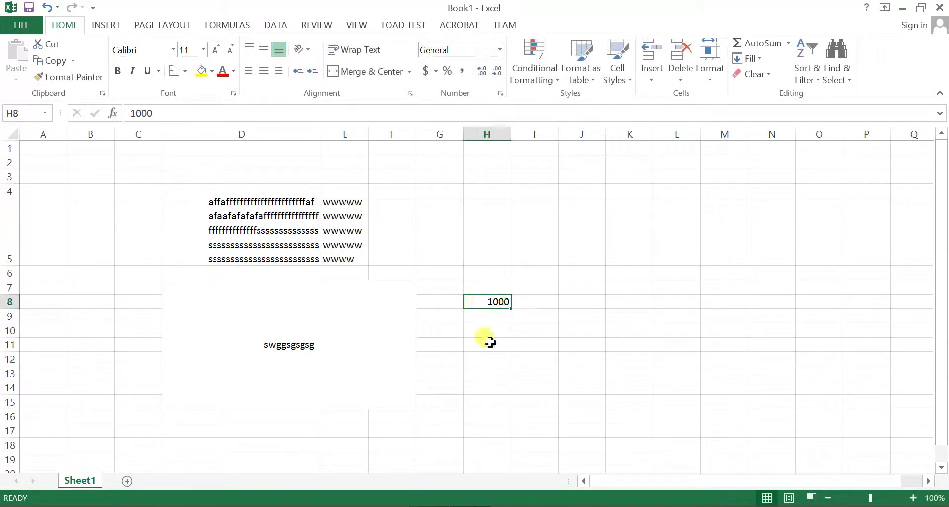
{"action": "left_click", "coordinate": [426, 72]}
{"action": "left_click", "coordinate": [551, 330]}
{"action": "left_click", "coordinate": [514, 302]}
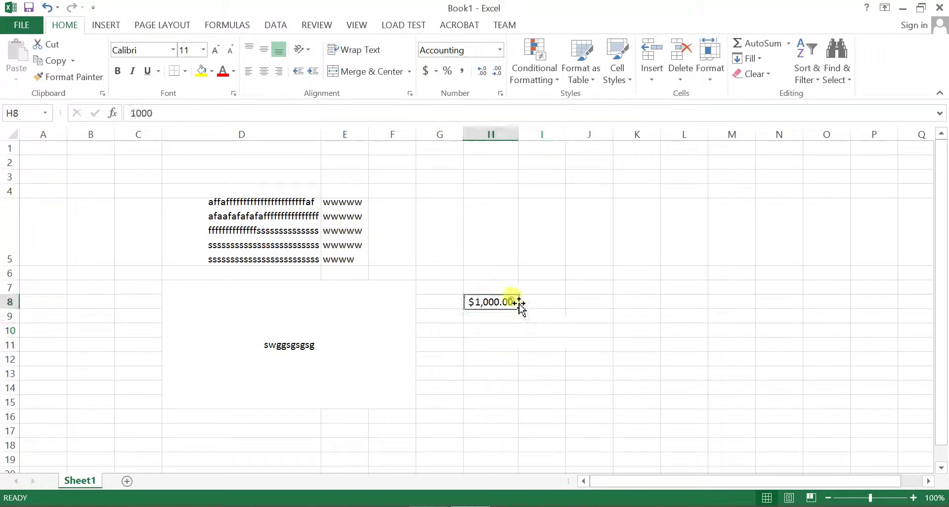
Switch H8's accounting symbol through pounds and yuan, settling on euro (€ 1,000.00).
{"action": "left_click", "coordinate": [437, 70]}
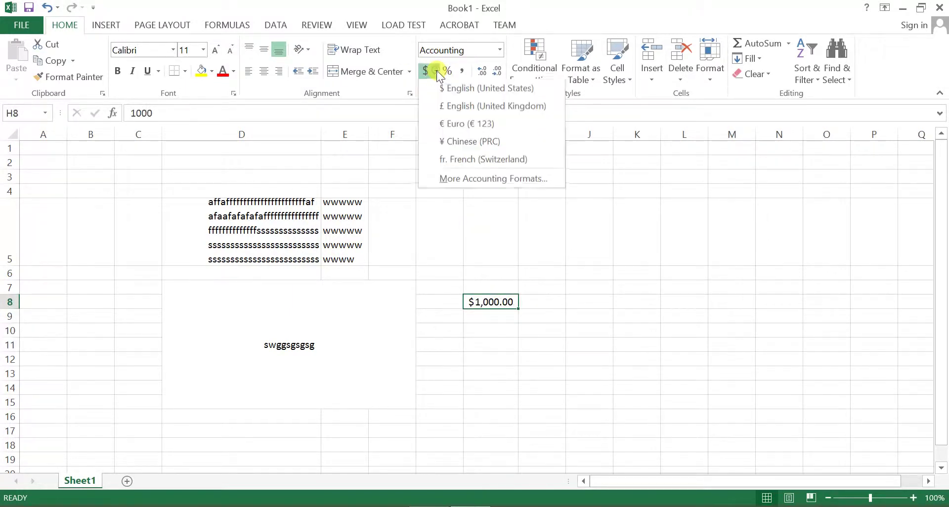
{"action": "left_click", "coordinate": [452, 103]}
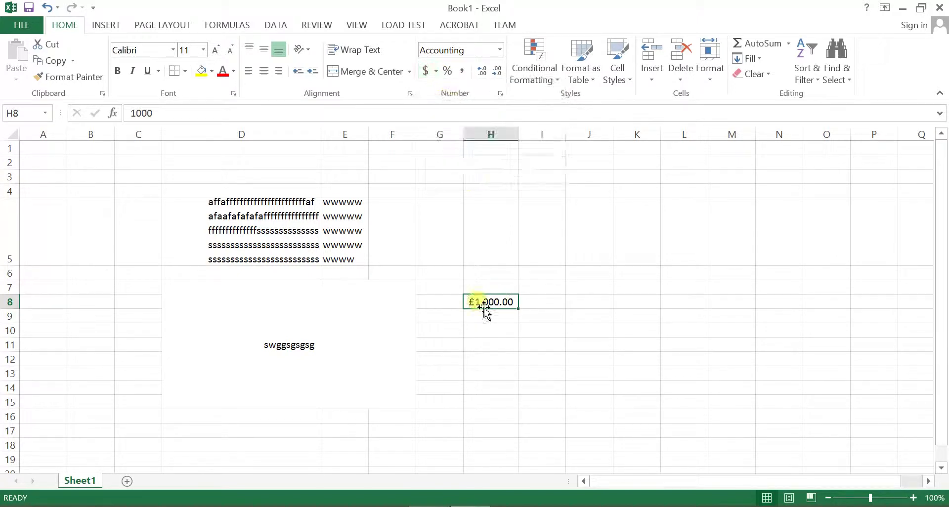
{"action": "left_click", "coordinate": [436, 73]}
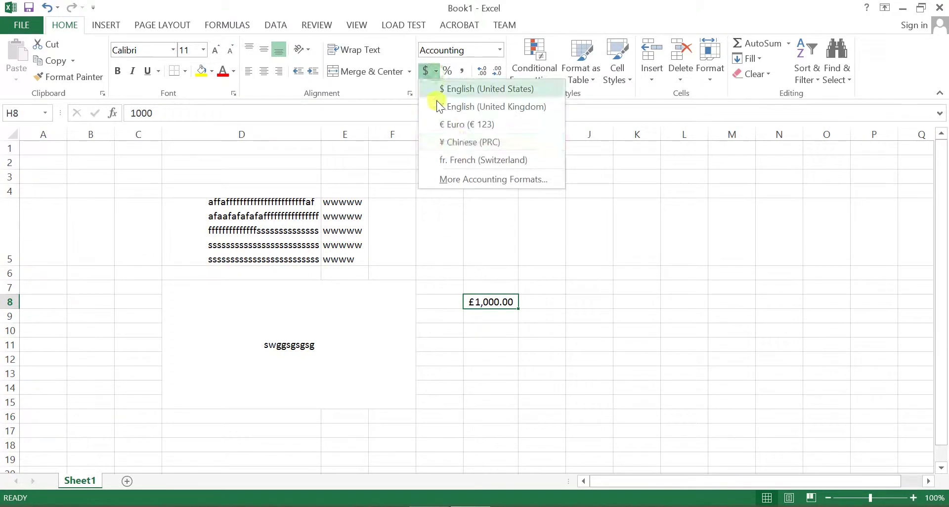
{"action": "left_click", "coordinate": [455, 142]}
{"action": "left_click", "coordinate": [437, 72]}
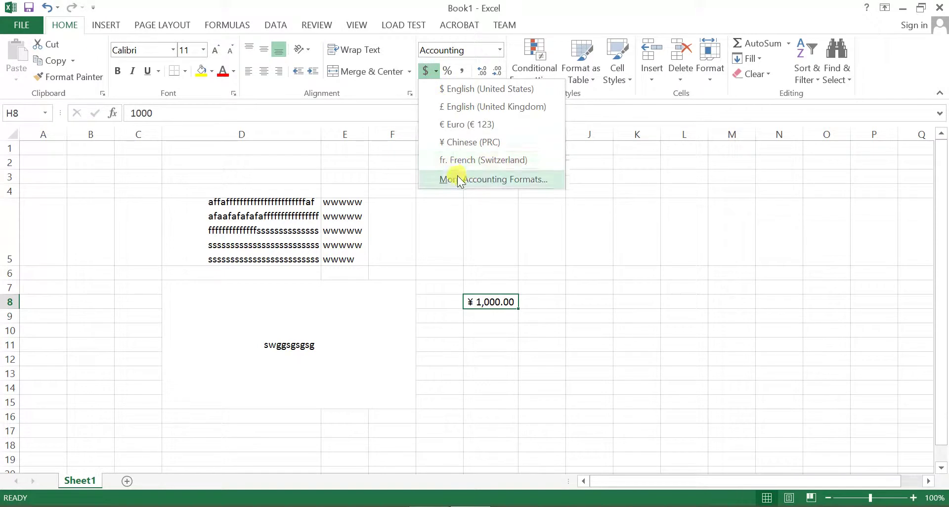
{"action": "left_click", "coordinate": [435, 126]}
{"action": "left_click", "coordinate": [514, 331]}
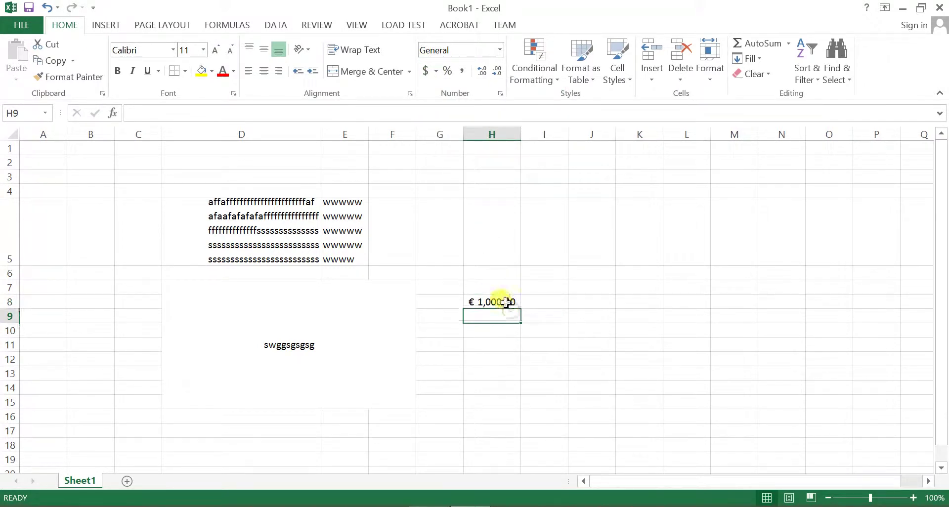
{"action": "left_click", "coordinate": [499, 302]}
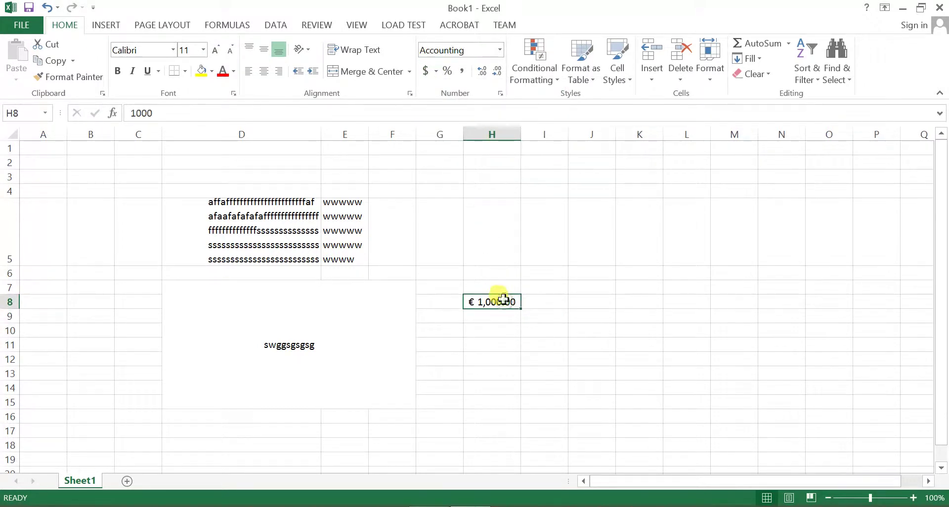
{"action": "left_click", "coordinate": [558, 304]}
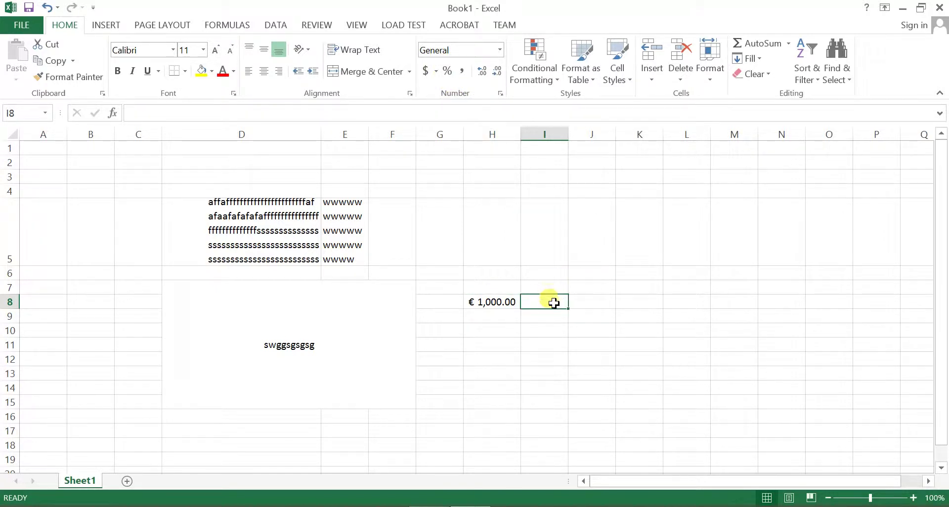
{"action": "left_click_drag", "start_coordinate": [556, 301], "coordinate": [592, 302]}
Apply Percent Style to I8:J8 and enter 100% in I8 and 2% in J8.
{"action": "left_click", "coordinate": [448, 74]}
{"action": "left_click", "coordinate": [548, 302]}
{"action": "type", "text": "100"}
{"action": "key", "text": "Return"}
{"action": "left_click", "coordinate": [583, 299]}
{"action": "type", "text": "2"}
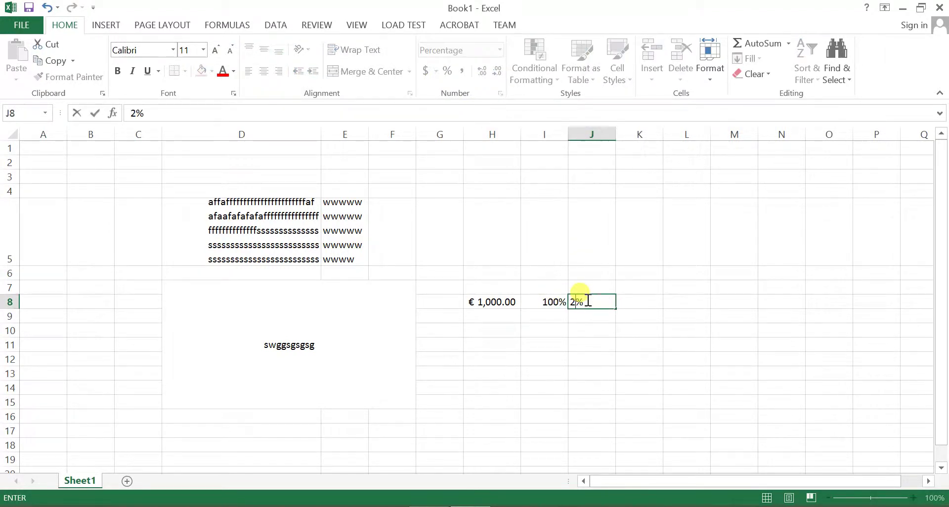
{"action": "key", "text": "Return"}
{"action": "left_click", "coordinate": [603, 341]}
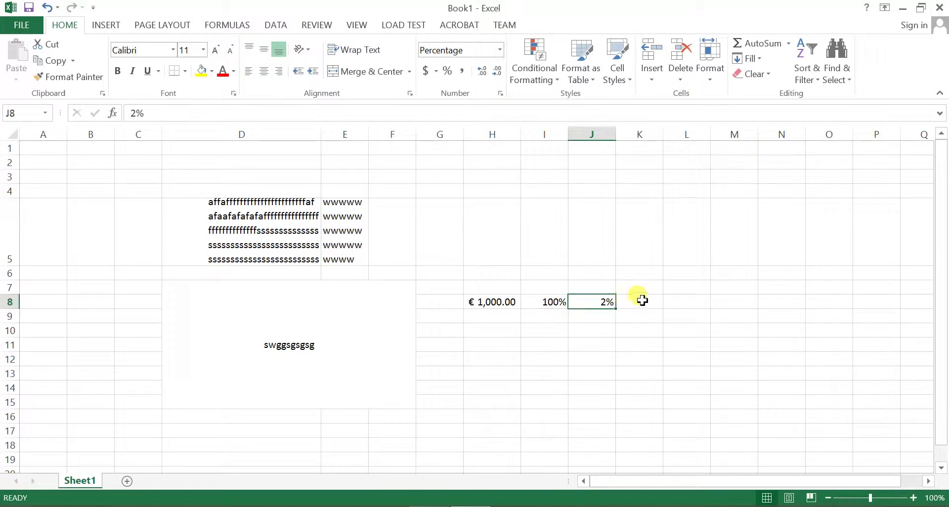
Enter 1000 in K8 and apply Comma Style to show 1,000.00.
{"action": "left_click", "coordinate": [636, 300]}
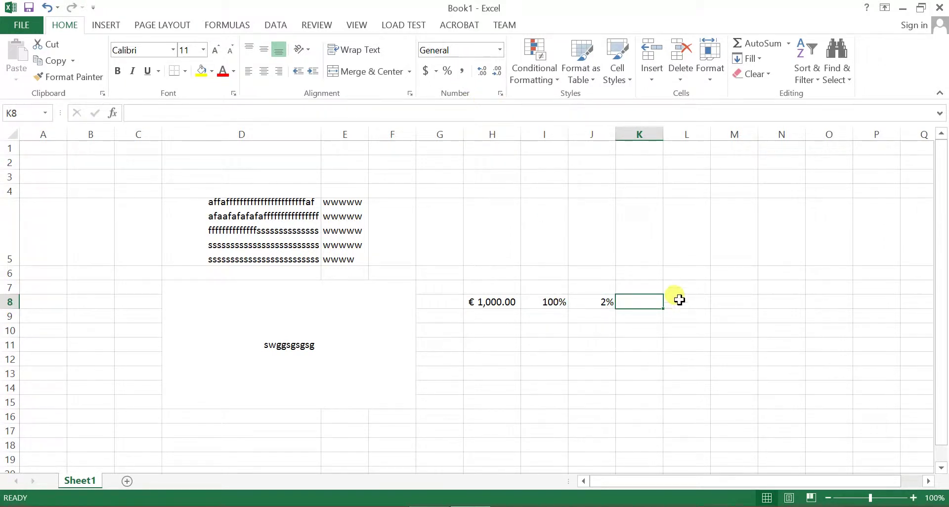
{"action": "type", "text": "1000"}
{"action": "left_click", "coordinate": [689, 352]}
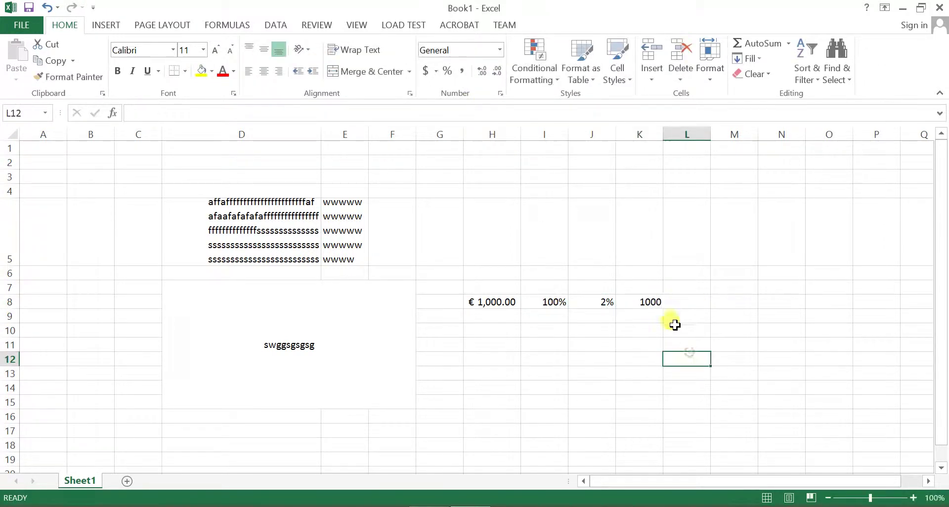
{"action": "left_click", "coordinate": [650, 300]}
{"action": "left_click", "coordinate": [462, 72]}
{"action": "left_click", "coordinate": [662, 330]}
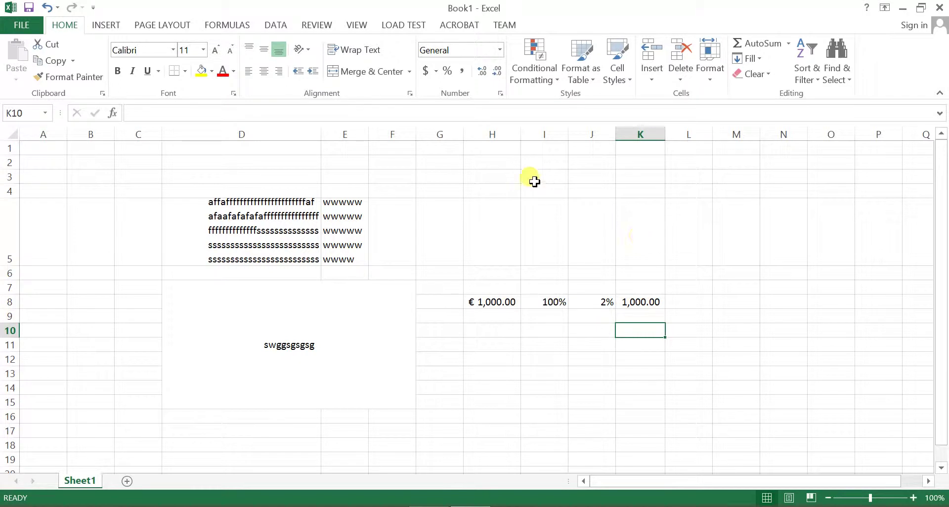
{"action": "left_click", "coordinate": [651, 304]}
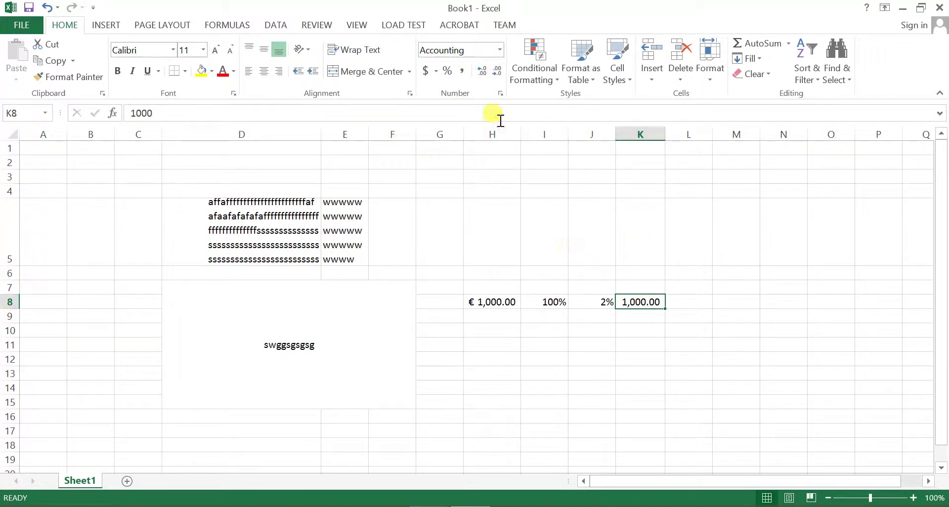
Add decimal places to K8 until its 1000 displays as 1,000.000.
{"action": "left_click", "coordinate": [479, 69]}
{"action": "left_click", "coordinate": [479, 69]}
{"action": "left_click", "coordinate": [479, 68]}
{"action": "left_click", "coordinate": [478, 68]}
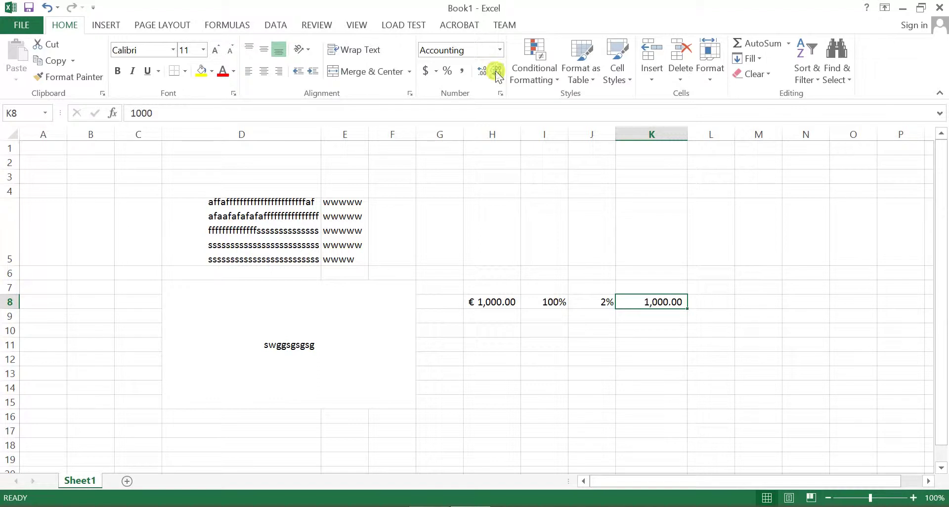
{"action": "left_click", "coordinate": [667, 373]}
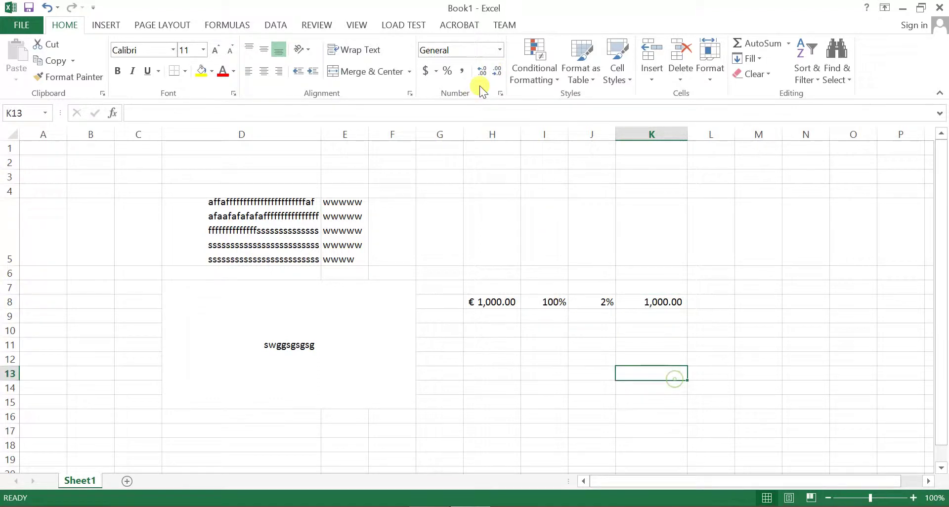
{"action": "left_click", "coordinate": [658, 307]}
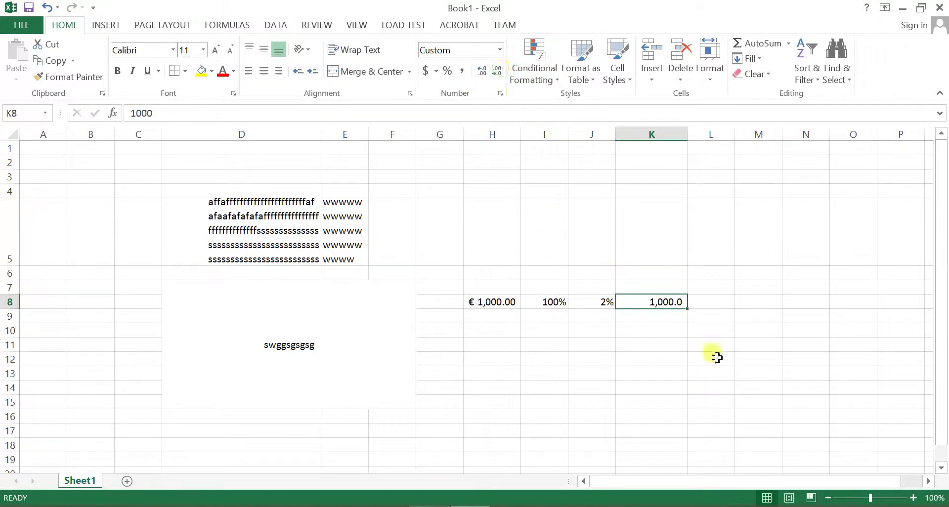
{"action": "left_click", "coordinate": [481, 73]}
{"action": "left_click", "coordinate": [481, 73]}
{"action": "left_click", "coordinate": [671, 359]}
{"action": "left_click_drag", "start_coordinate": [625, 284], "coordinate": [657, 303]}
{"action": "left_click", "coordinate": [659, 307]}
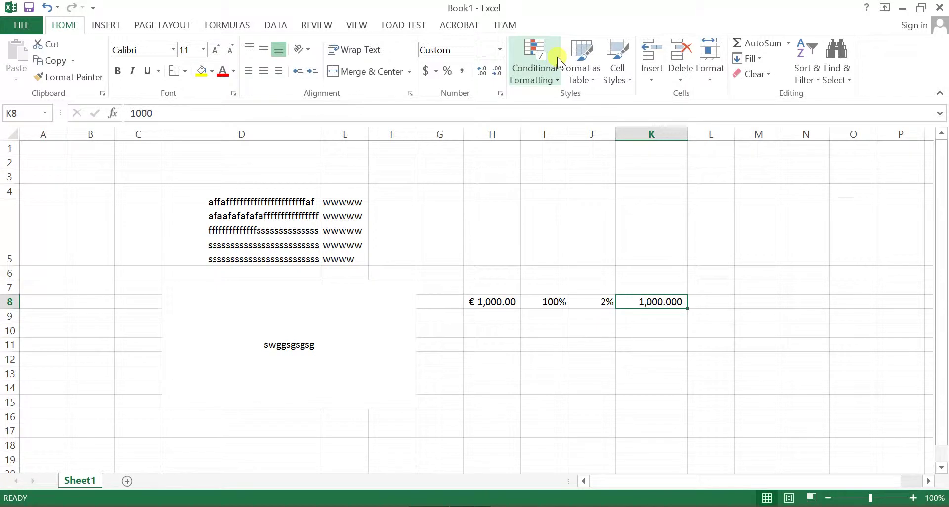
{"action": "left_click", "coordinate": [559, 76]}
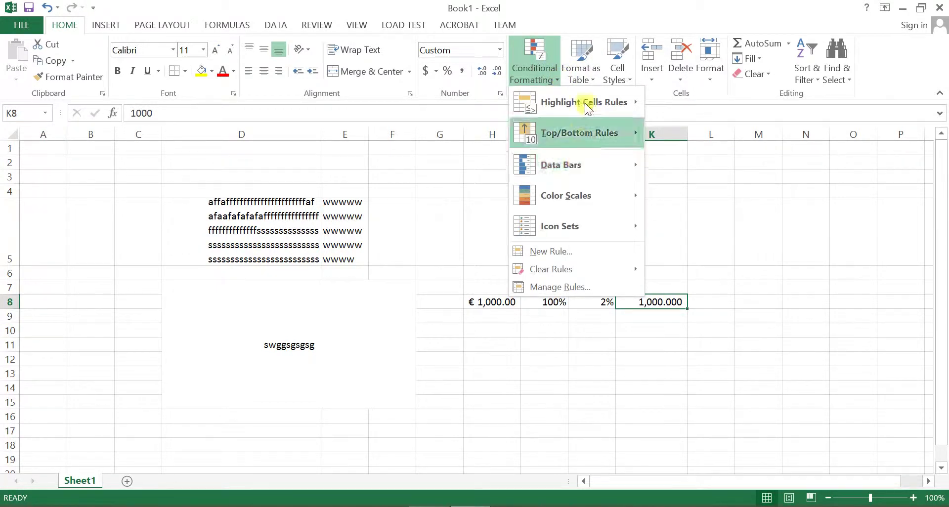
{"action": "mouse_move", "coordinate": [573, 104]}
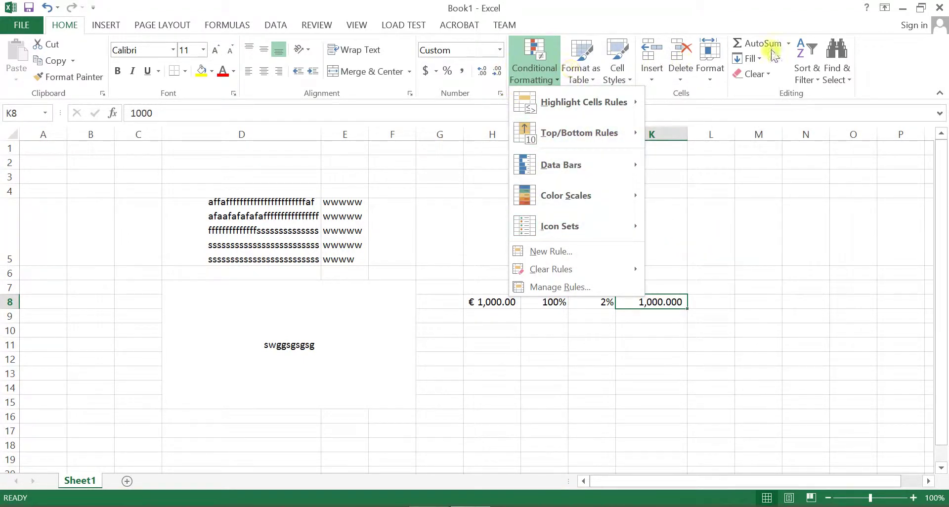
{"action": "left_click", "coordinate": [794, 197]}
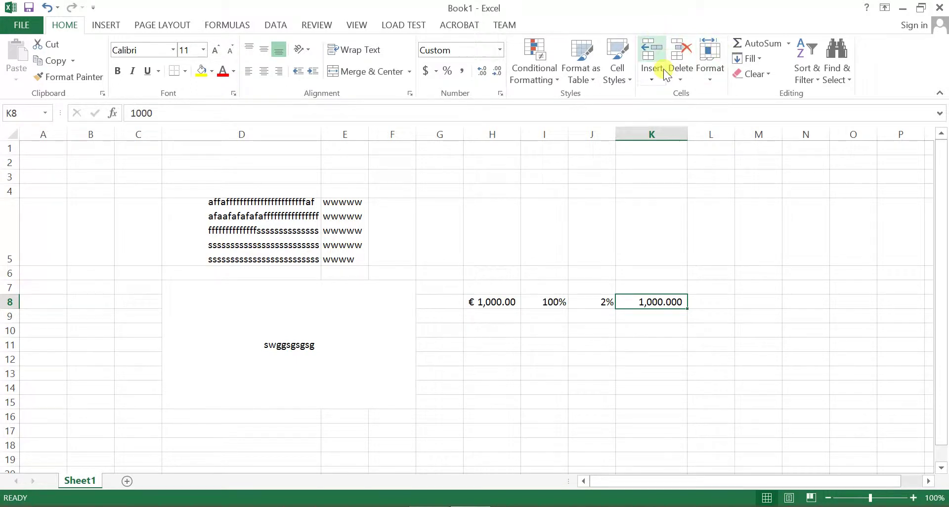
{"action": "left_click", "coordinate": [576, 300]}
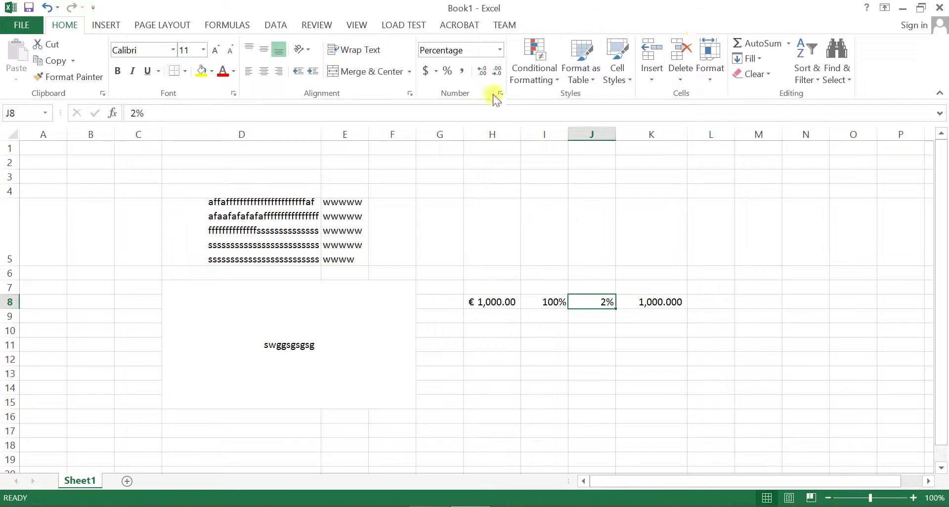
{"action": "left_click", "coordinate": [536, 306]}
{"action": "left_click", "coordinate": [307, 240]}
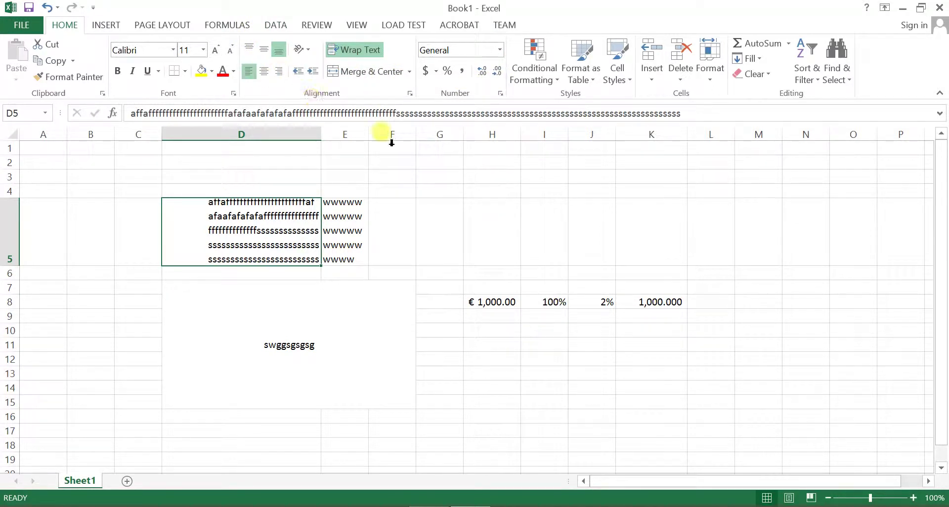
{"action": "left_click", "coordinate": [524, 273]}
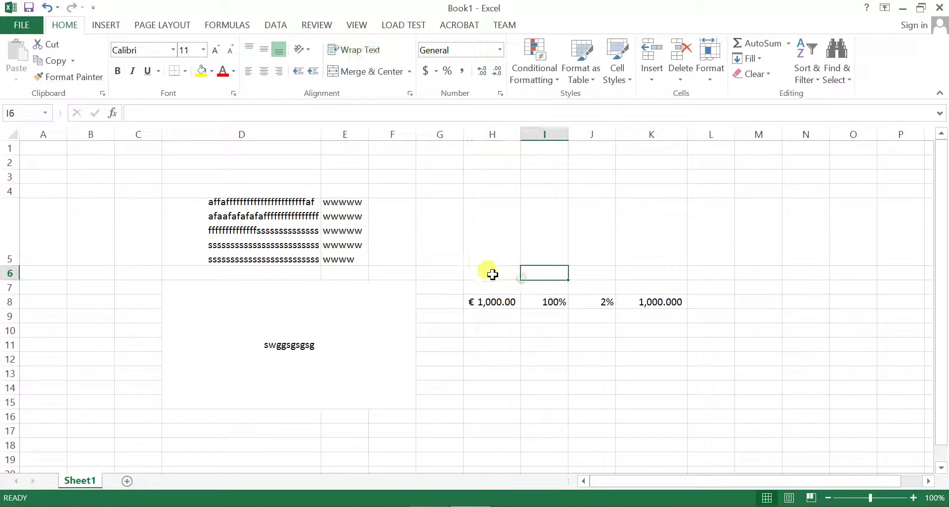
{"action": "left_click", "coordinate": [484, 273]}
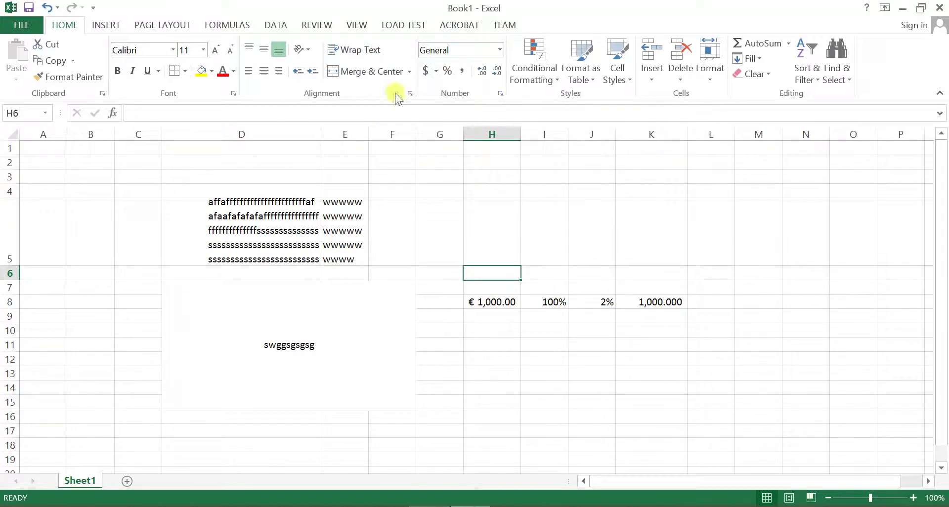
{"action": "left_click", "coordinate": [577, 412]}
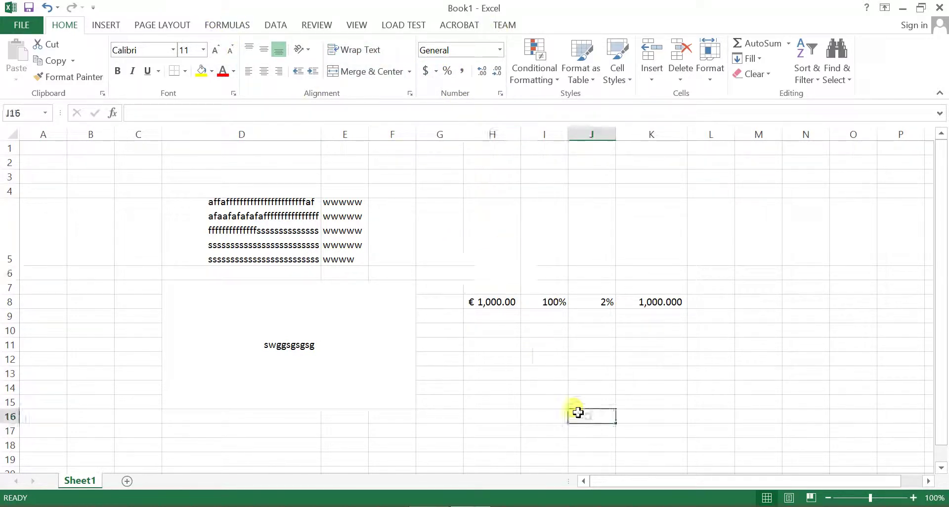